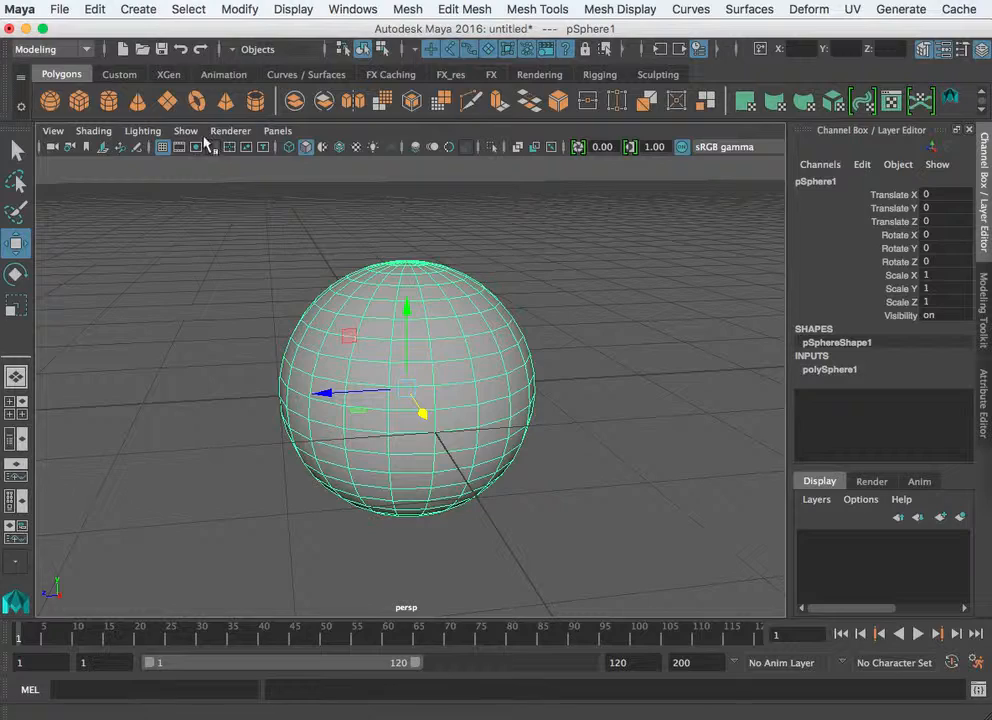
- Nudge the sphere slightly along Z and squash its Scale Y to 0.511
left_click_drag(322, 395, 394, 403)
key("r")
left_click_drag(418, 311, 494, 374)
- Rotate the flattened sphere, then deselect and reselect it while zooming the view
key("e")
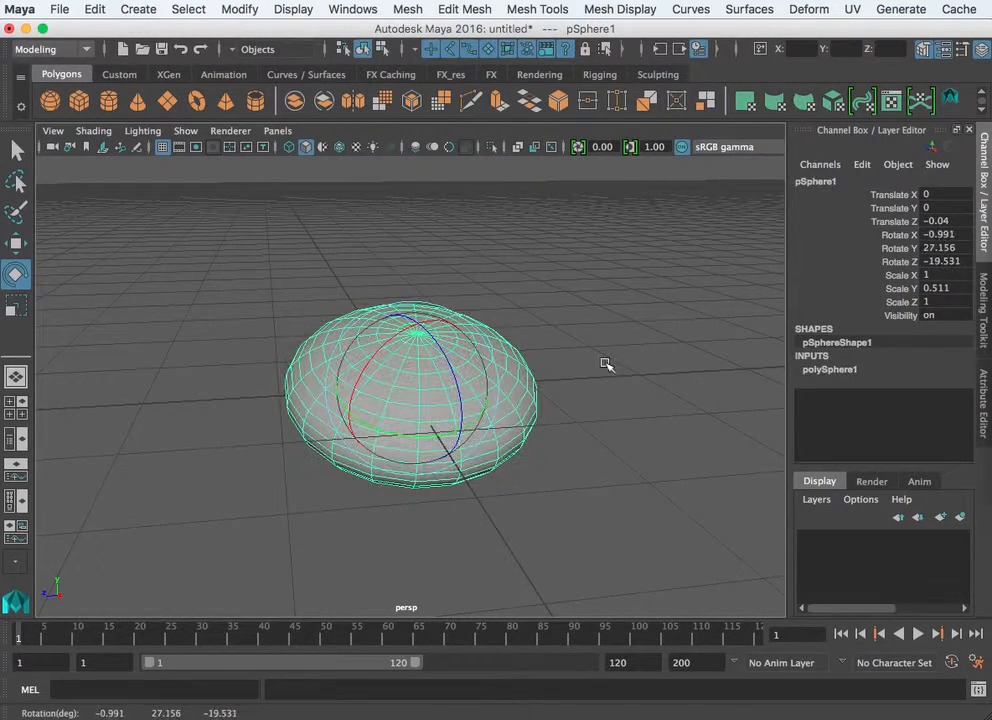
left_click(605, 362)
scroll(549, 451, "up", 5)
left_click(552, 463)
scroll(552, 463, "down", 5)
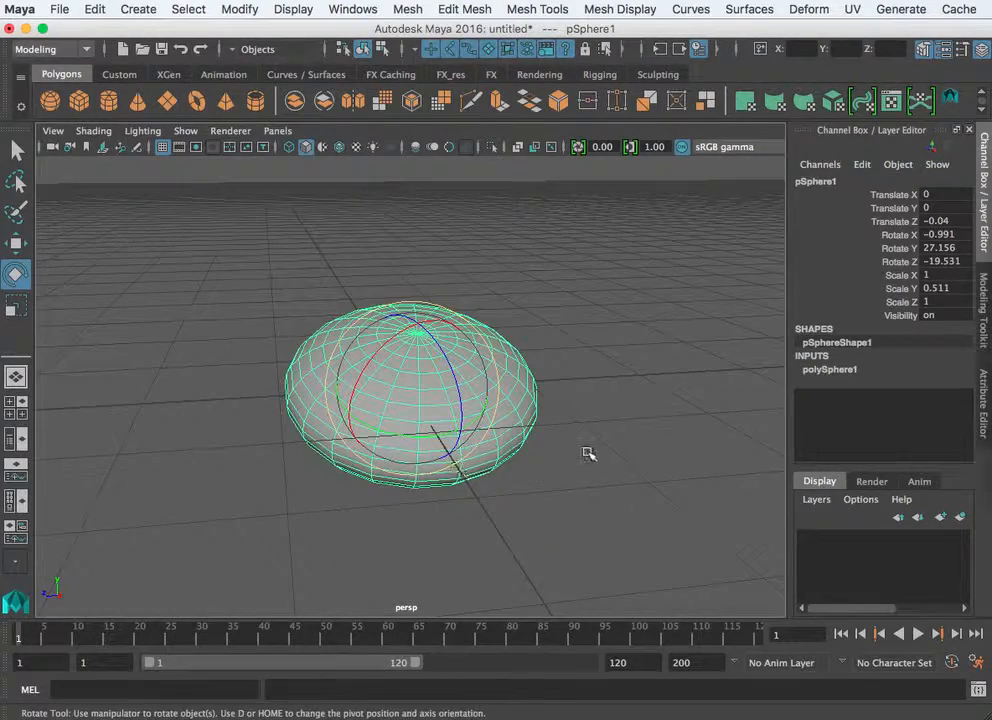
scroll(588, 454, "up", 5)
left_click(686, 299)
scroll(432, 388, "up", 1)
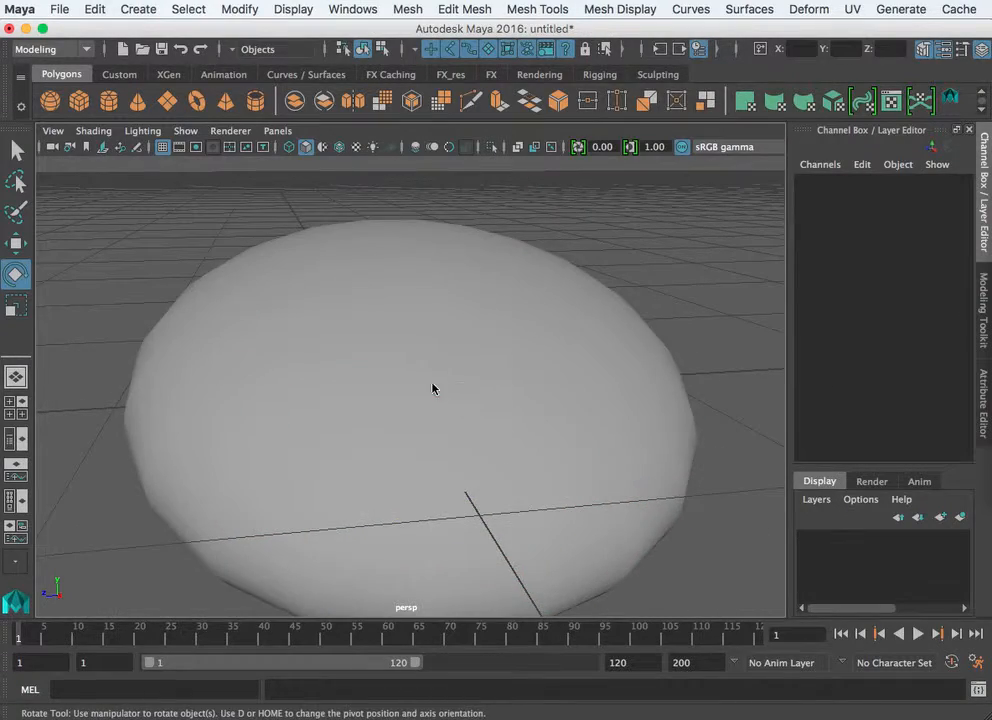
- Deselect the squashed sphere by clicking empty viewport space, then click it to reselect it
scroll(432, 388, "up", 1)
left_click(432, 388)
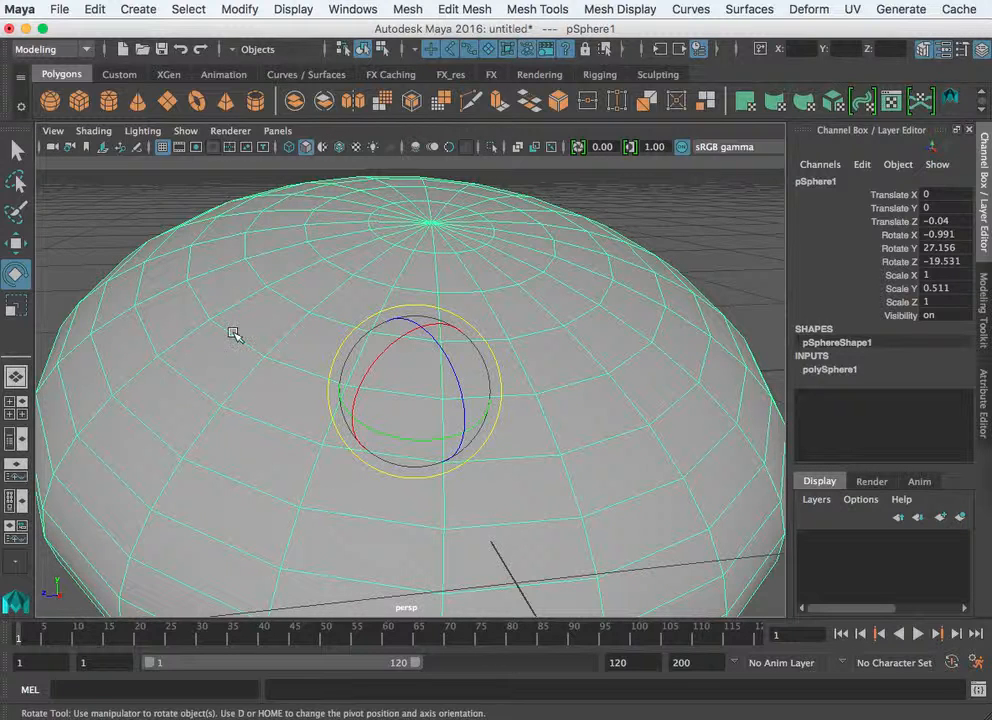
left_click(738, 243)
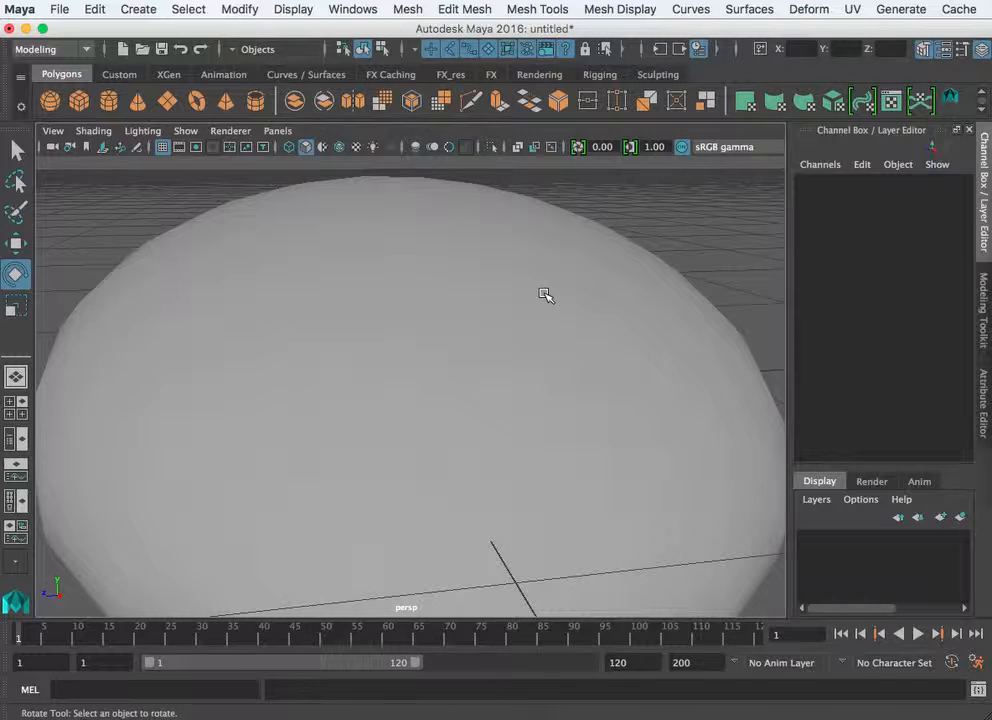
left_click(496, 338)
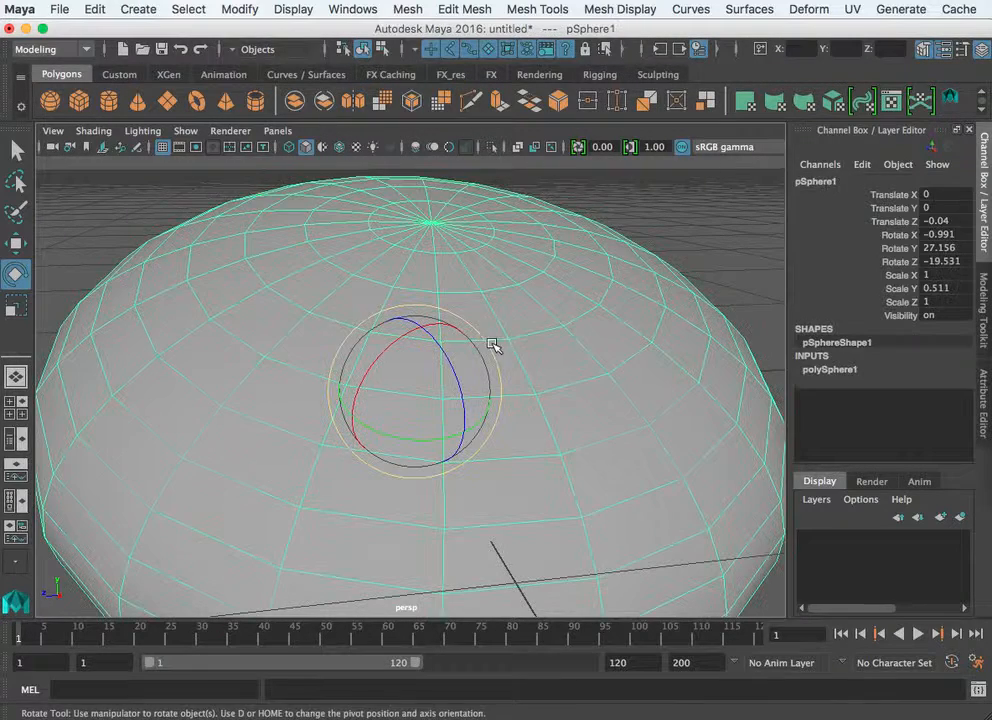
- Set the sphere's component selection to Multi, then to Face, from the marking menu
right_click(537, 394)
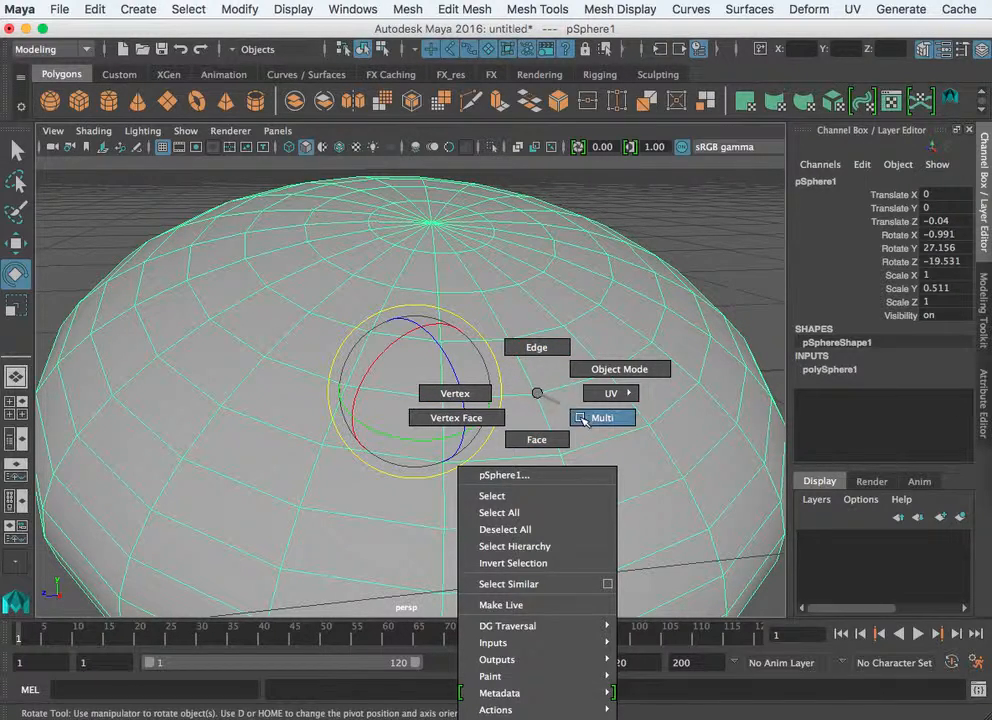
right_click_drag(592, 424, 591, 421)
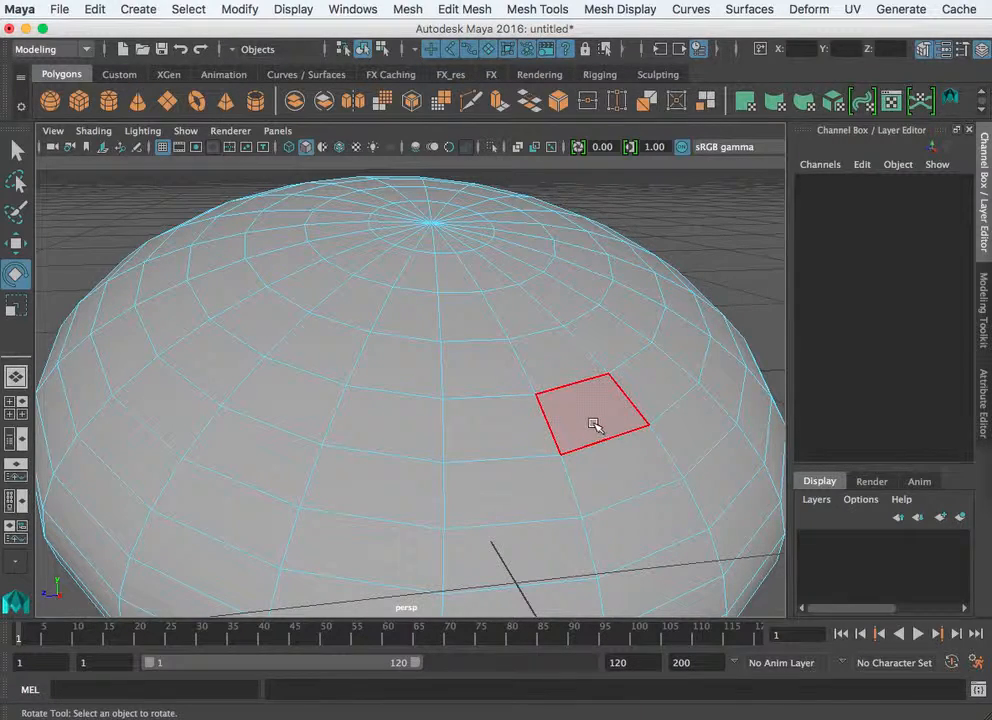
right_click(486, 384)
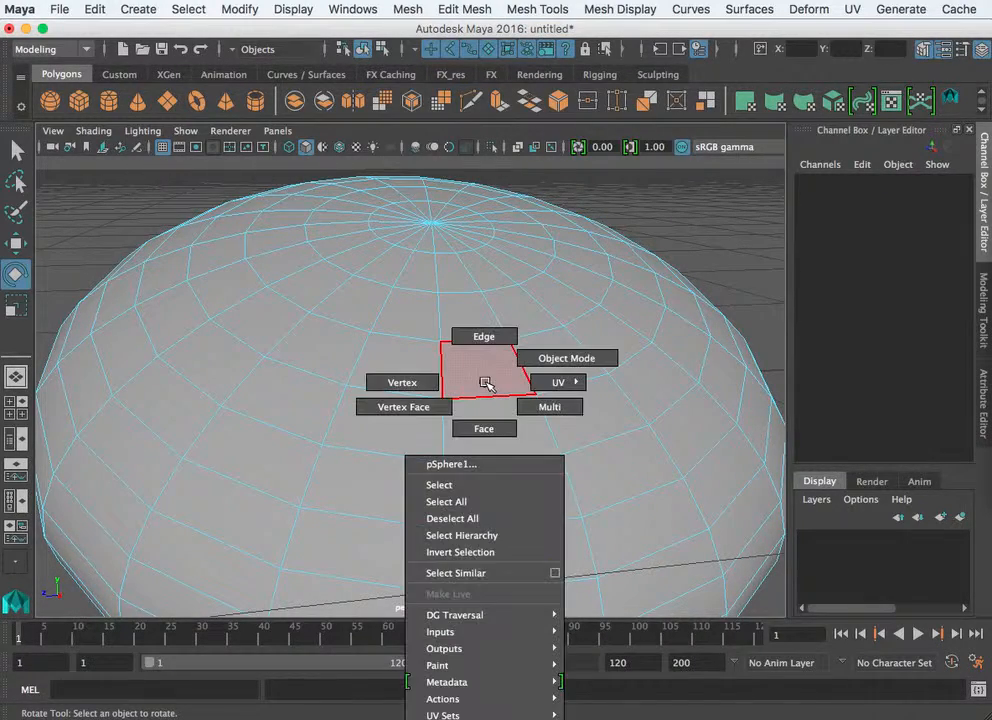
right_click_drag(486, 384, 485, 430)
- Select several faces near the top and box-select faces across the upper half
left_click(490, 428)
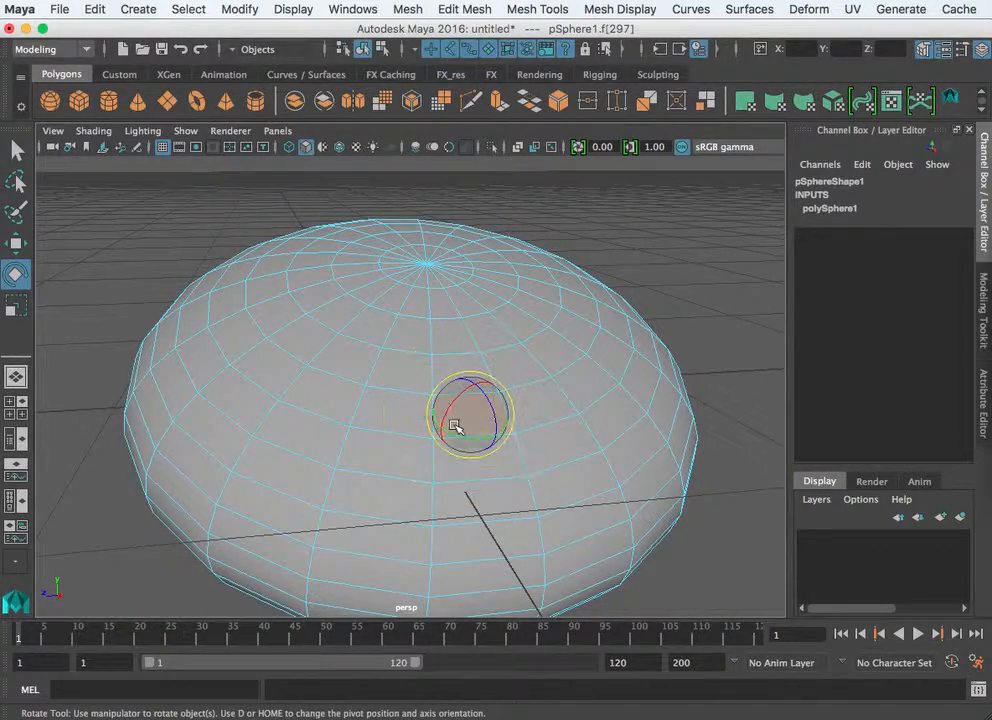
left_click(406, 406, "shift")
left_click(345, 350, "shift")
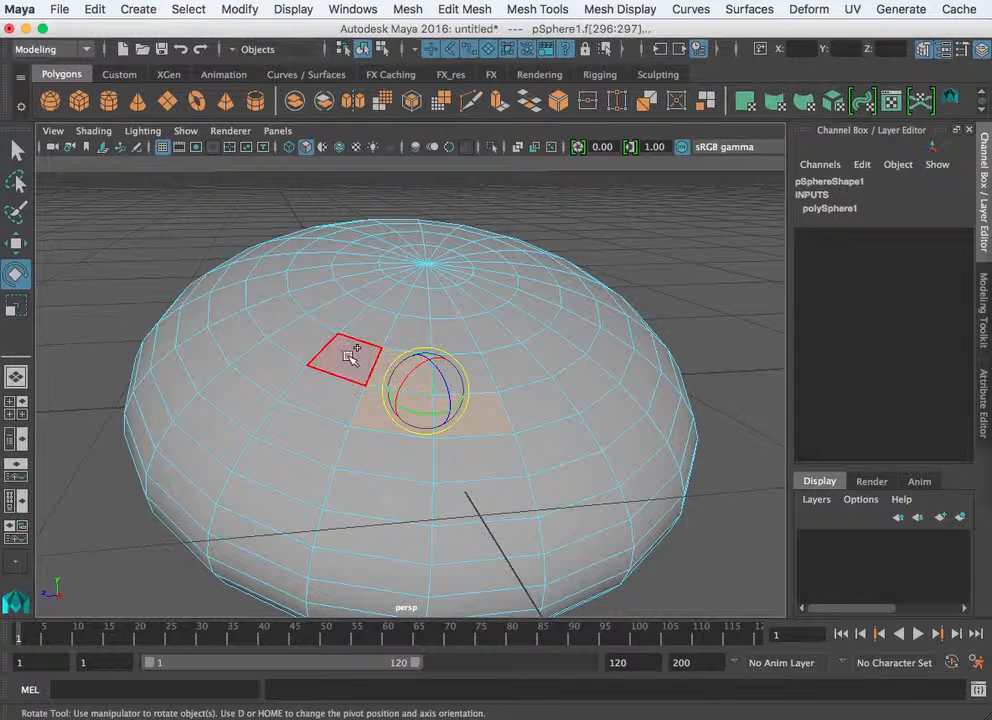
left_click(331, 445, "shift")
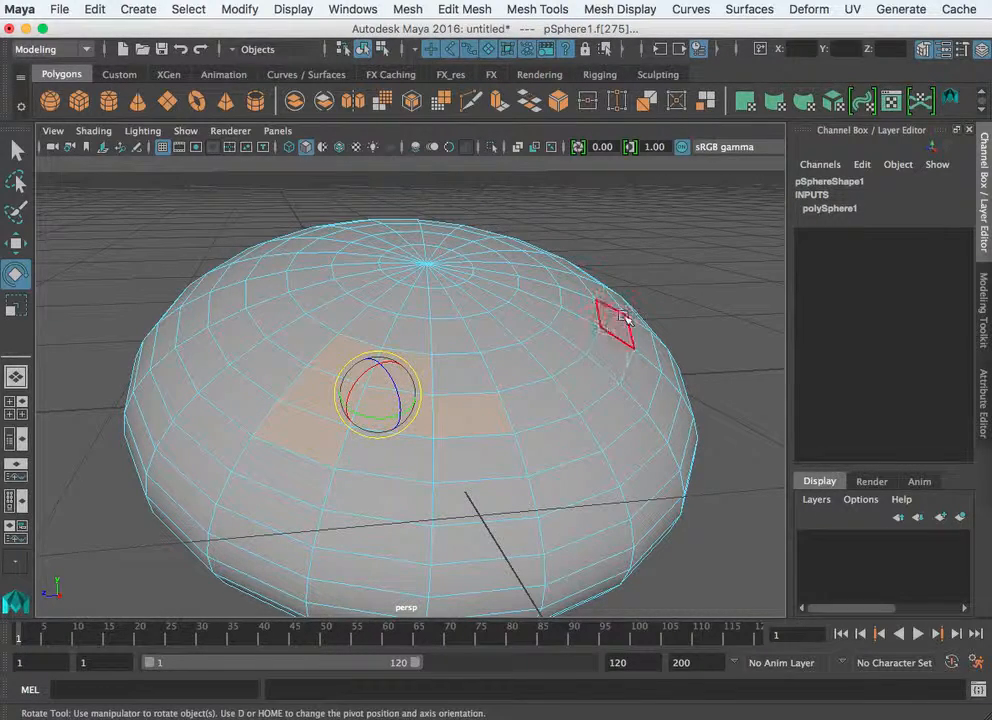
left_click_drag(629, 308, 451, 484)
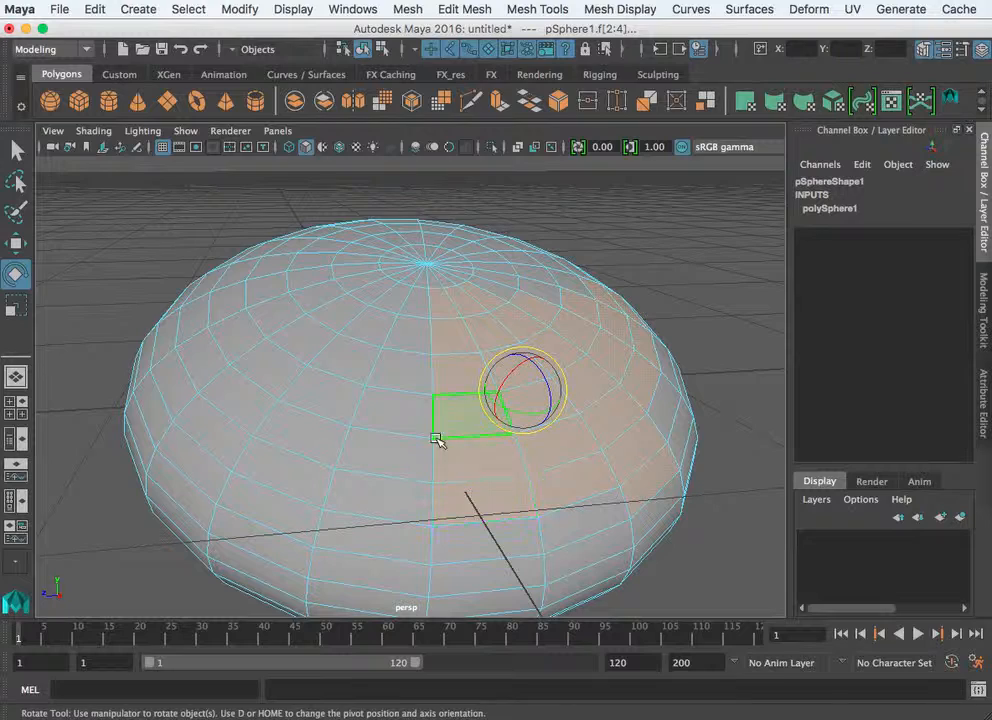
left_click_drag(168, 232, 340, 492, "shift")
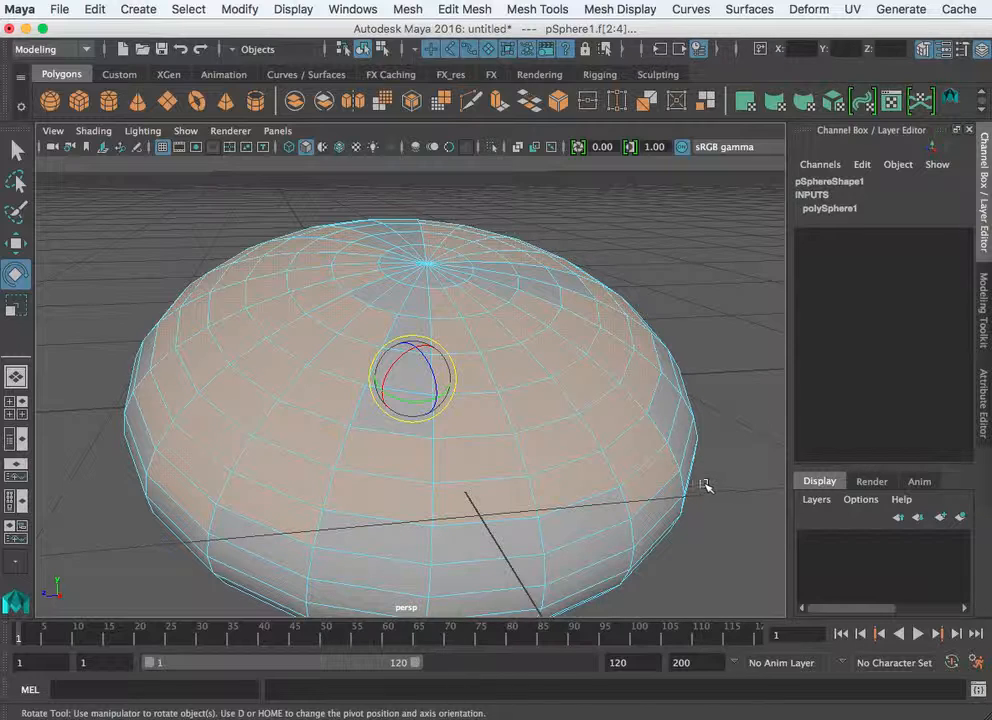
- From a lower angle, clear the selection and box-select the faces on the right half
left_click_drag(660, 383, 581, 463, "alt")
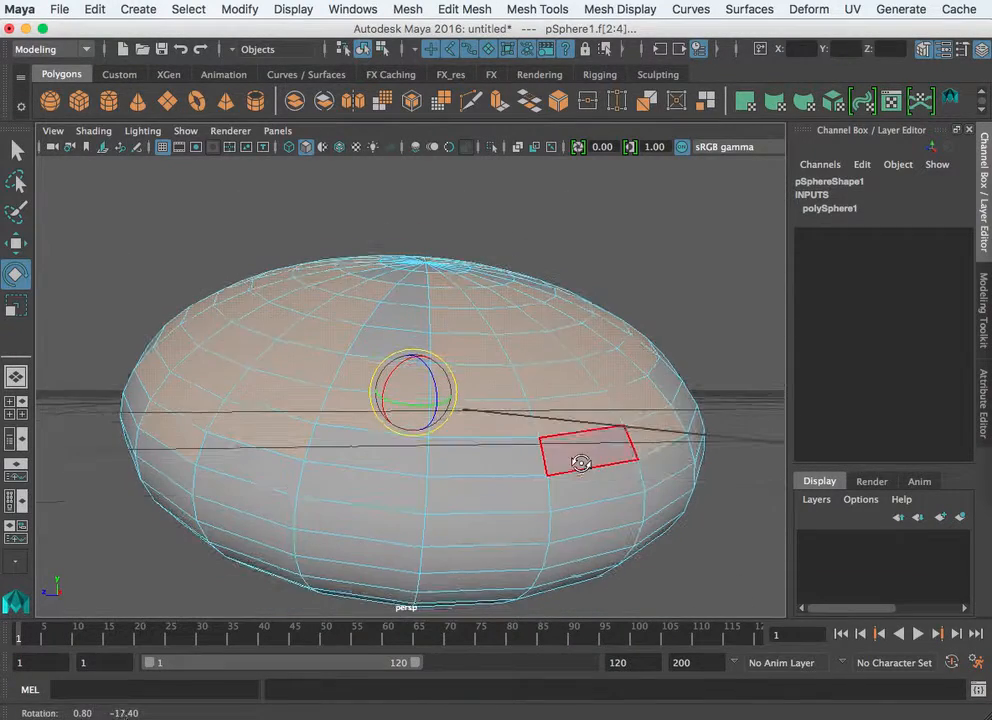
left_click(732, 276)
left_click_drag(732, 276, 436, 579)
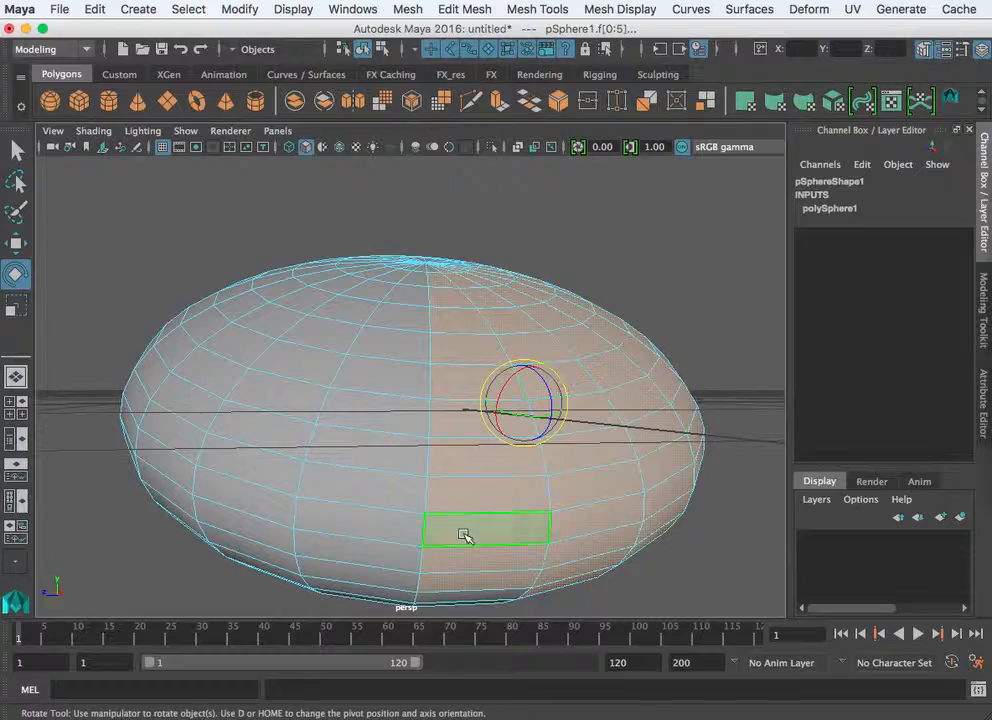
left_click(412, 418)
left_click_drag(416, 421, 278, 426, "alt")
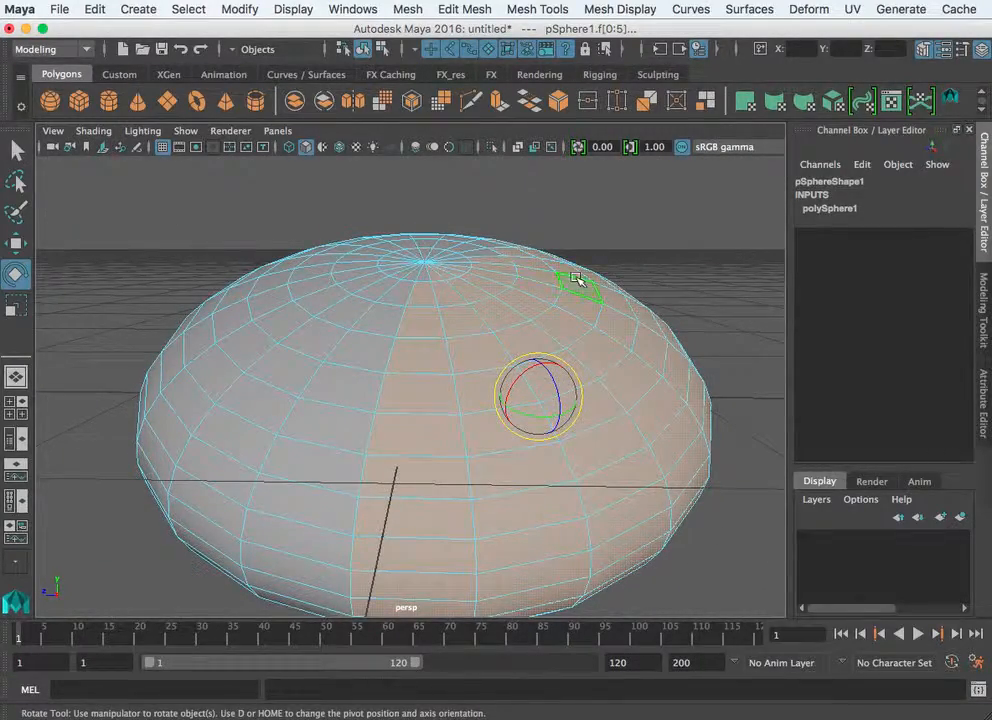
- Turn on Camera based selection in the Select Tool settings and box-select camera-facing faces
double_click(16, 150)
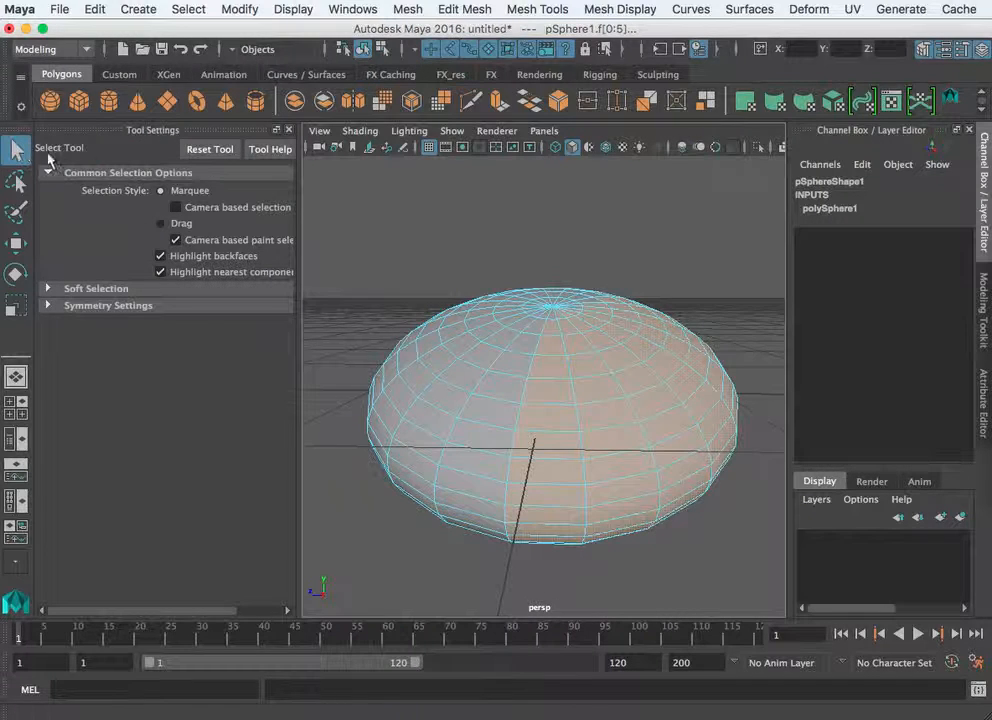
left_click(176, 208)
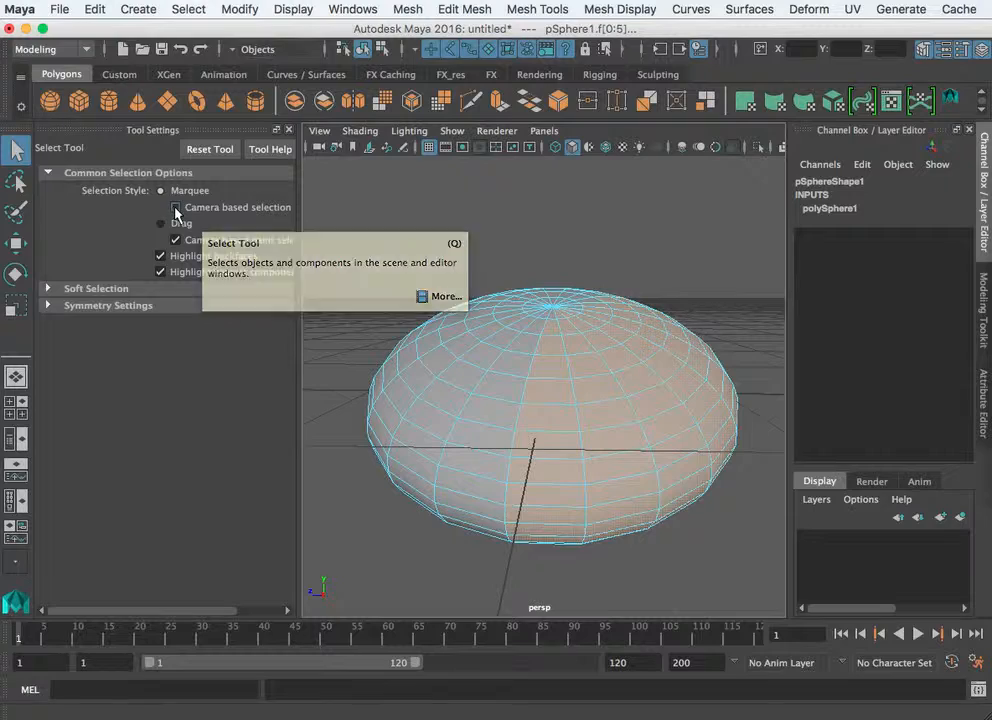
left_click_drag(742, 299, 452, 537)
left_click_drag(376, 534, 354, 523, "alt")
- Switch to Vertex mode and select the vertices on the sphere's right side
right_click_drag(622, 401, 534, 405)
left_click_drag(731, 277, 669, 410)
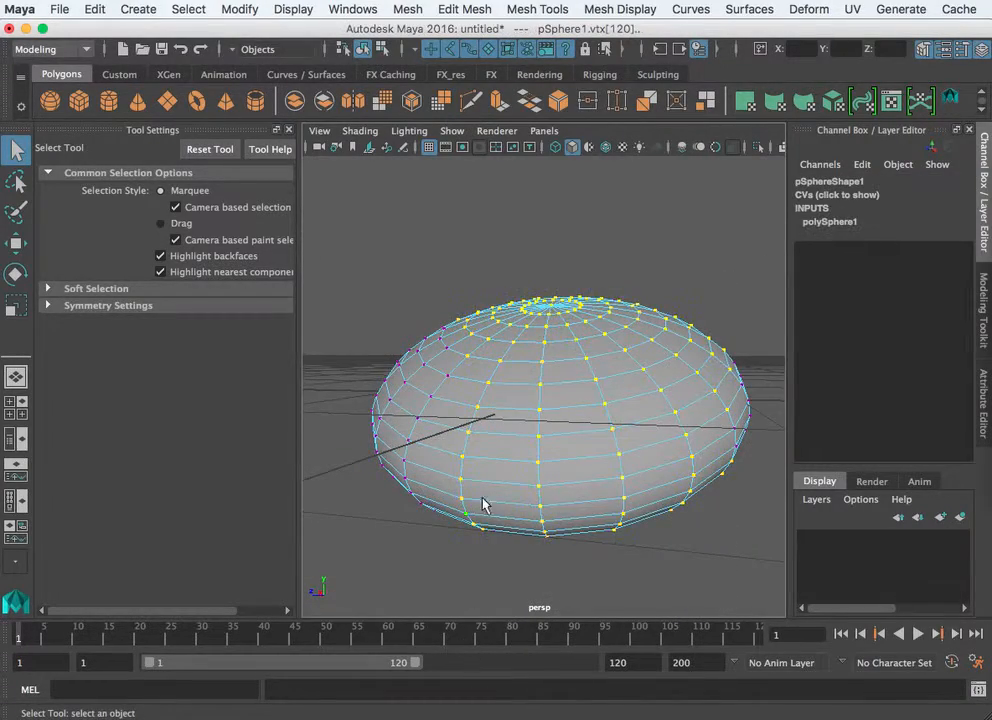
left_click_drag(483, 505, 790, 530, "alt")
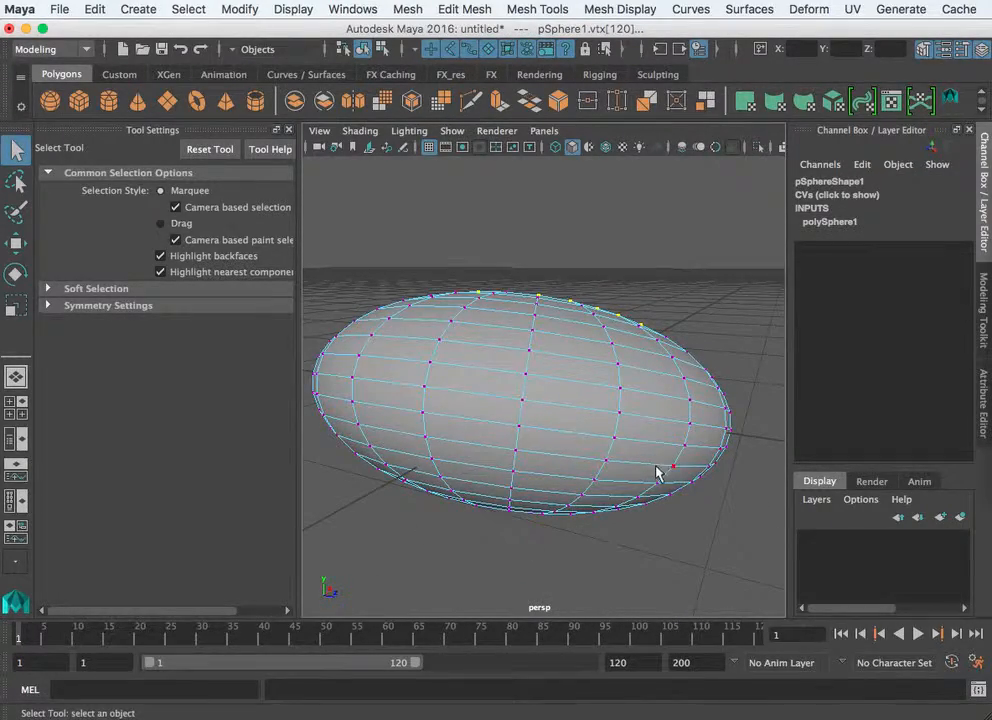
left_click_drag(657, 473, 162, 275, "alt")
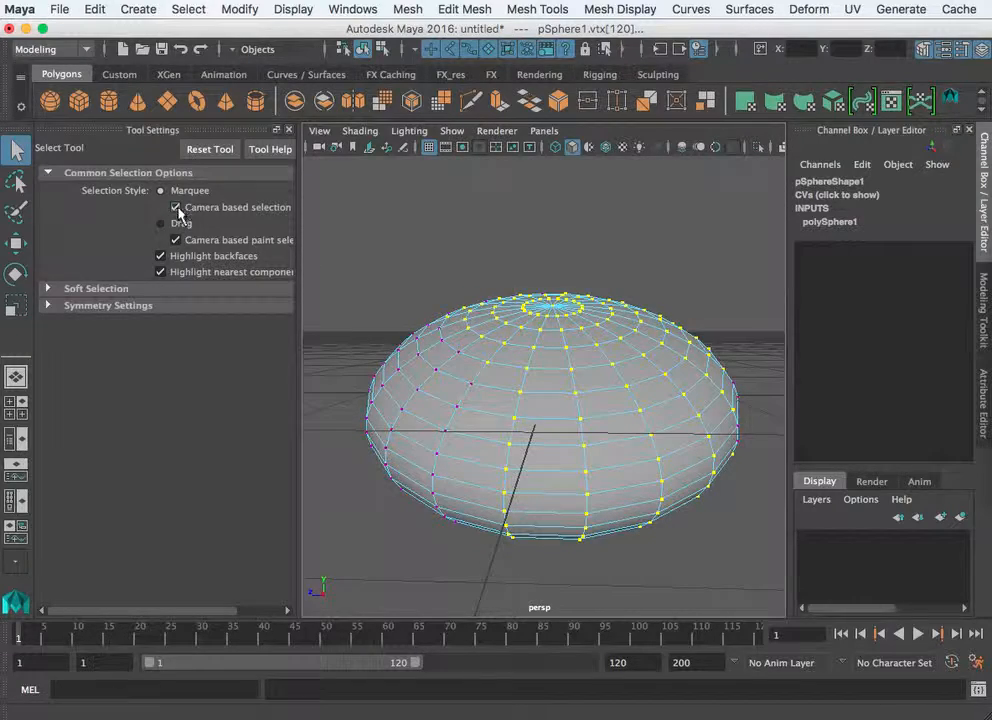
- Box-select vertices and refine the selection down to part of the sphere's right half
left_click(725, 323)
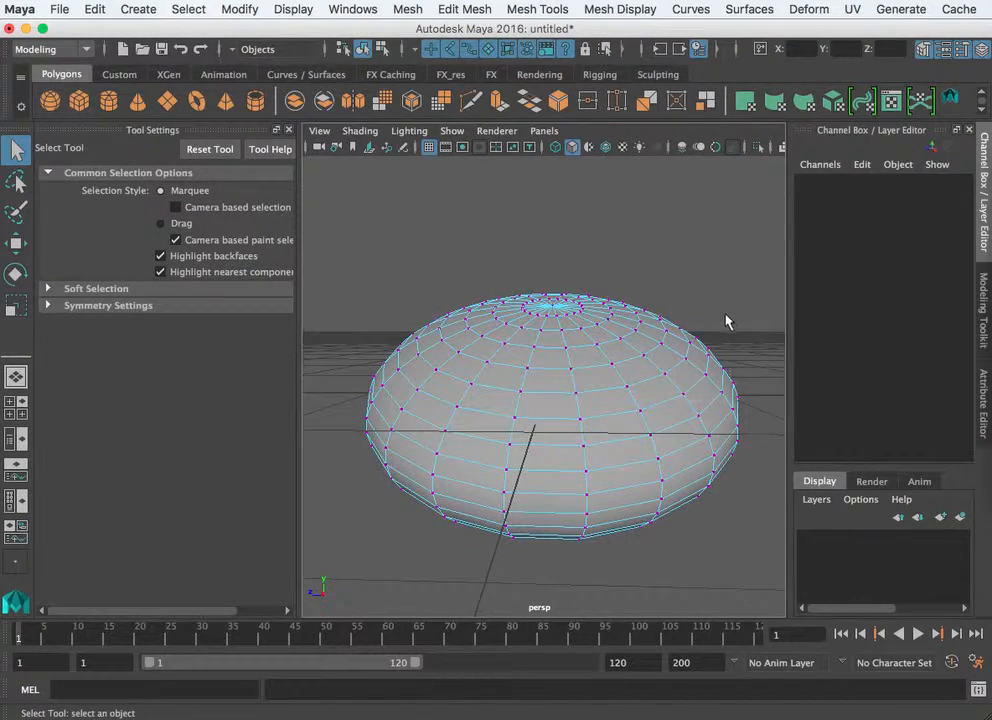
left_click_drag(727, 319, 529, 488)
left_click_drag(450, 448, 545, 405, "alt")
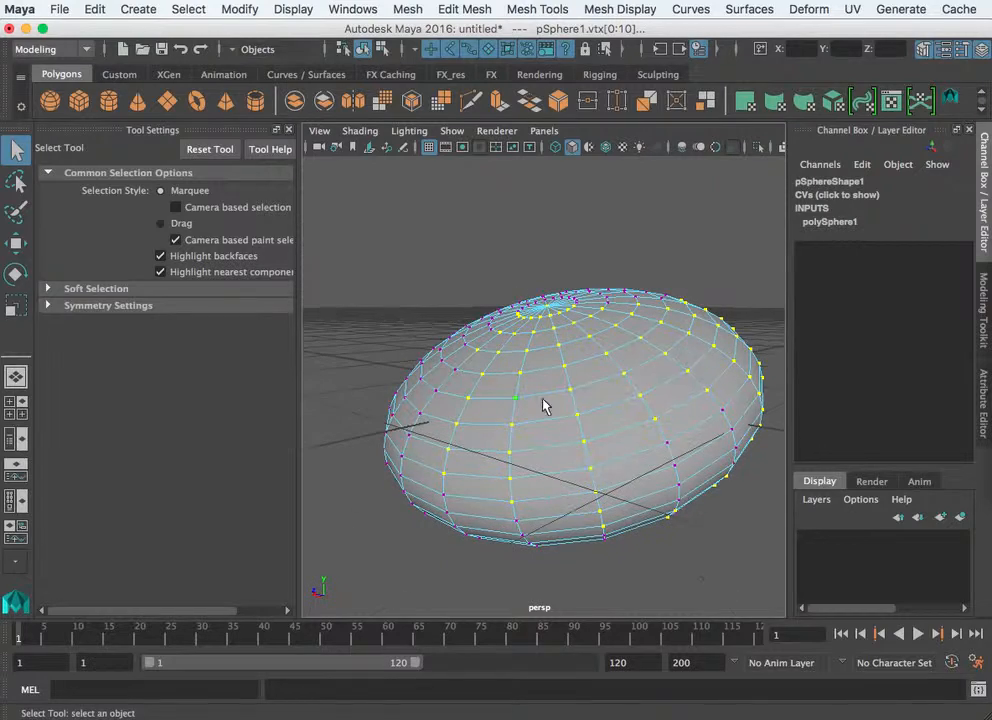
left_click_drag(778, 262, 388, 603)
left_click_drag(569, 472, 613, 488, "alt")
left_click_drag(750, 290, 452, 530)
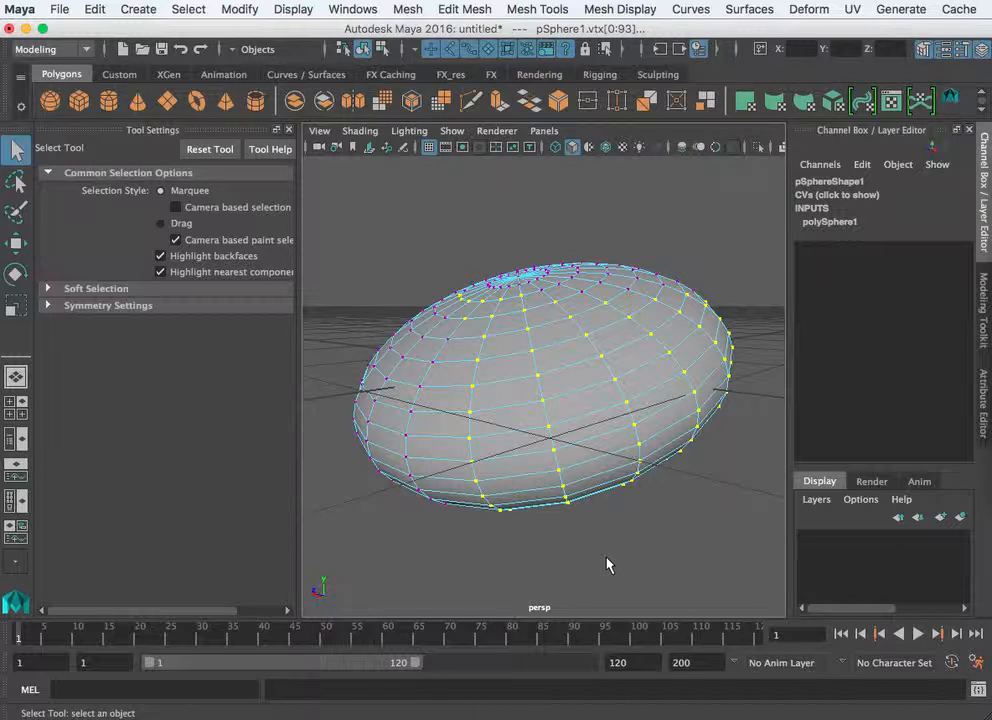
left_click_drag(551, 558, 300, 192, "ctrl")
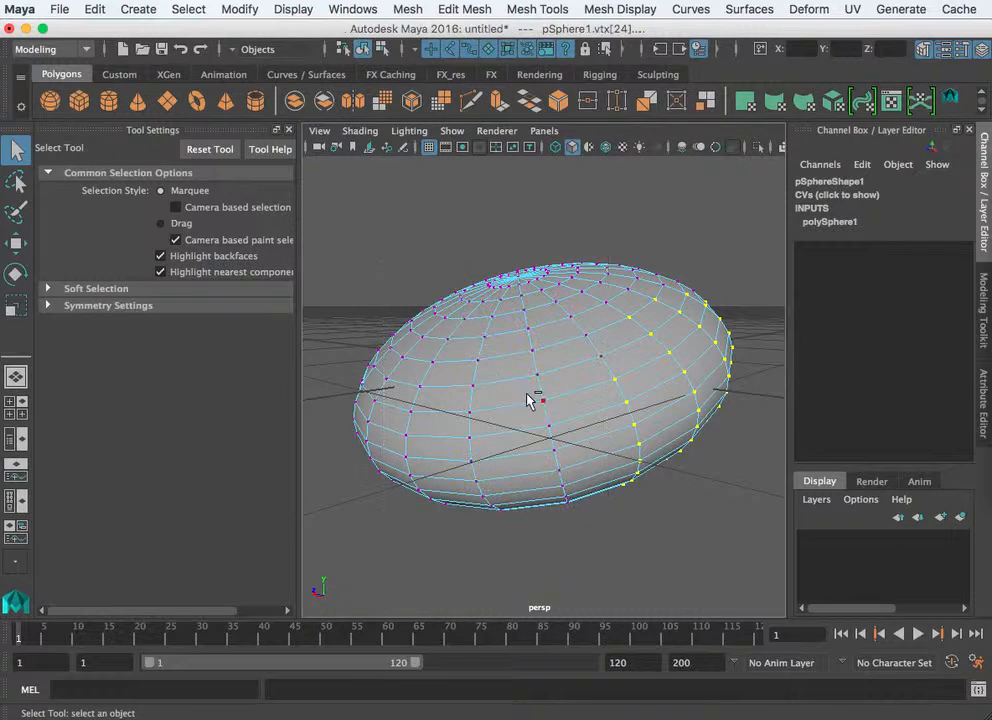
left_click_drag(745, 243, 678, 498, "ctrl")
- Add top-left and left vertices, then clear the entire vertex selection
left_click_drag(600, 238, 394, 340, "shift")
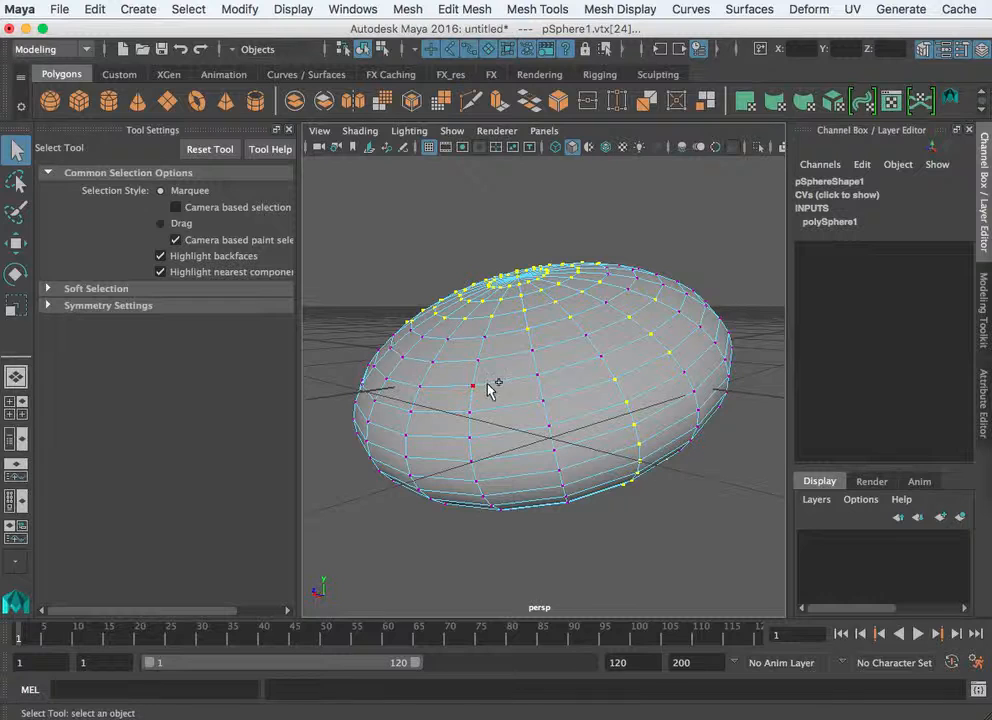
left_click_drag(501, 364, 308, 459, "shift")
left_click_drag(641, 214, 375, 331)
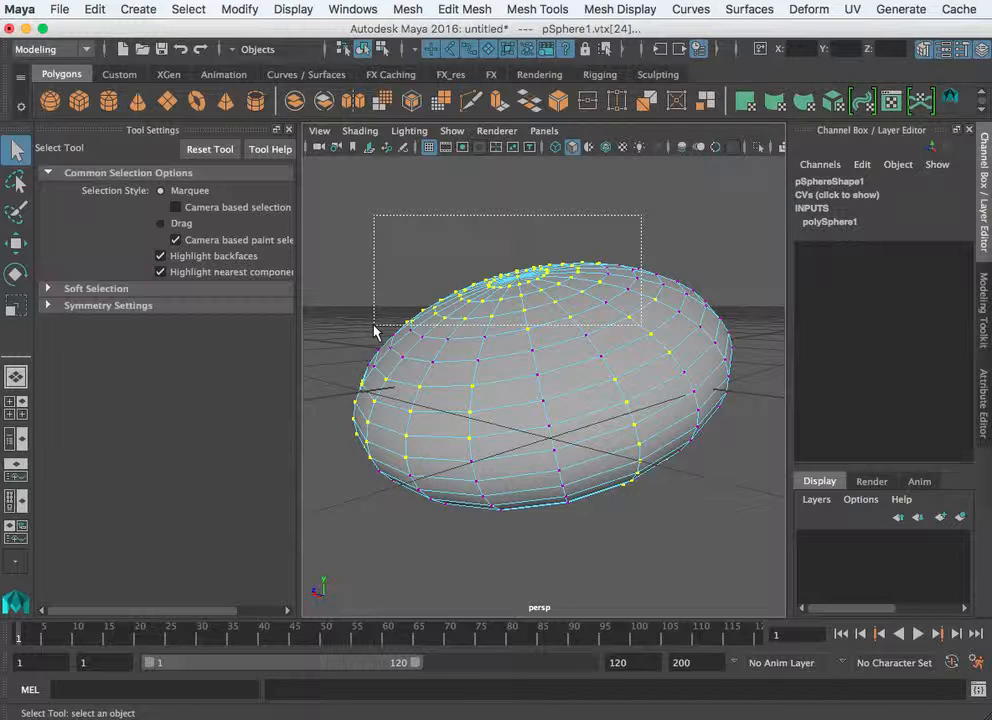
left_click_drag(374, 331, 374, 331, "ctrl")
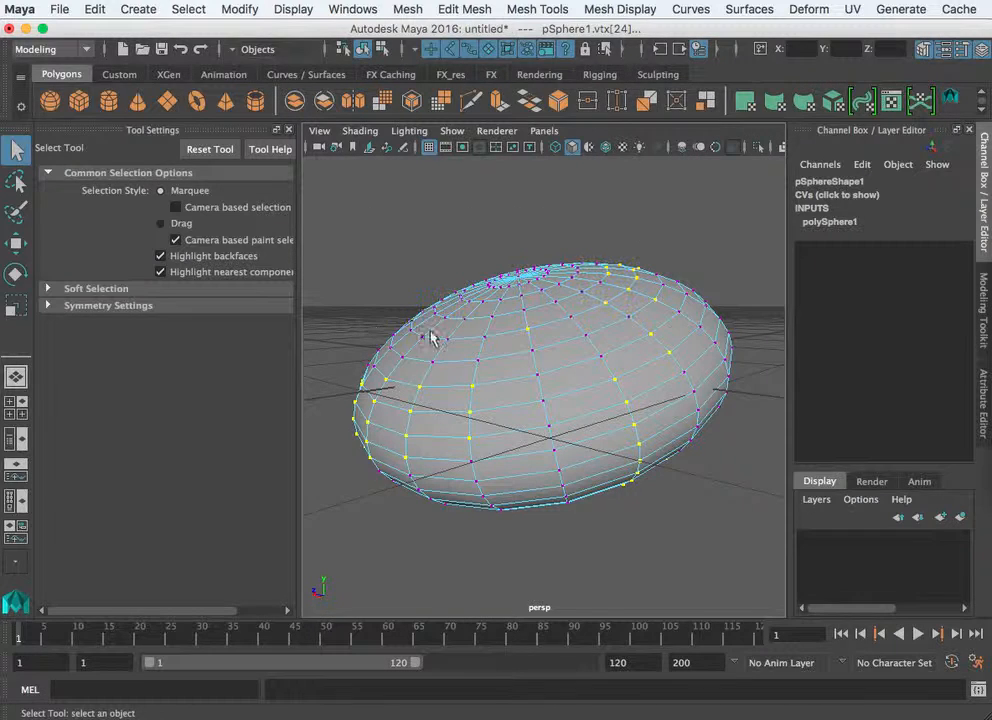
left_click(670, 236)
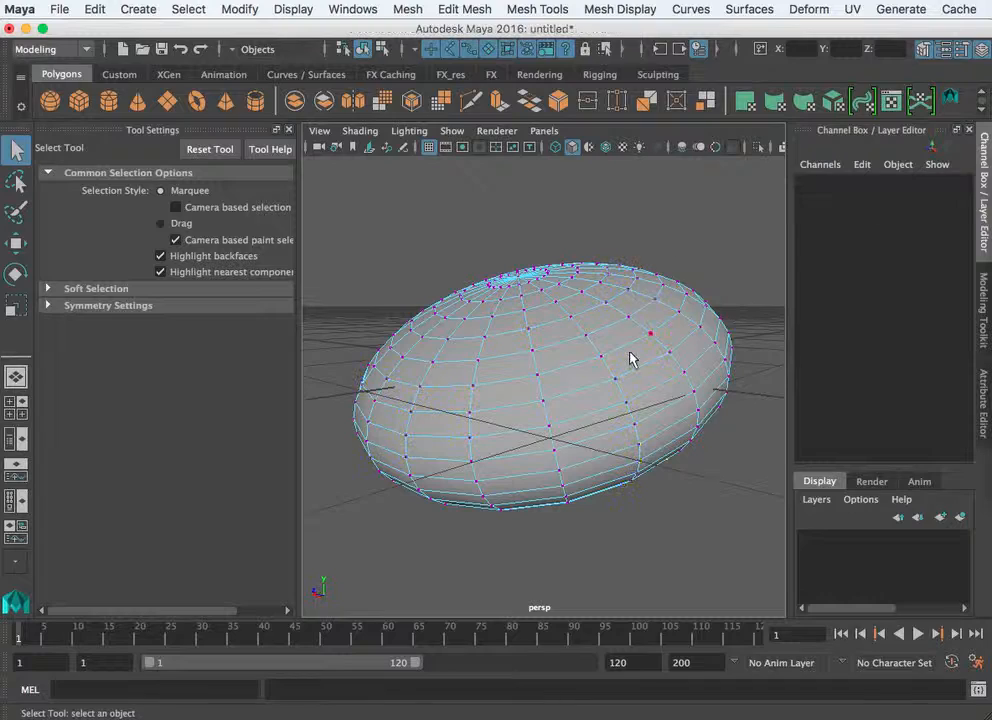
right_click_drag(630, 350, 700, 321)
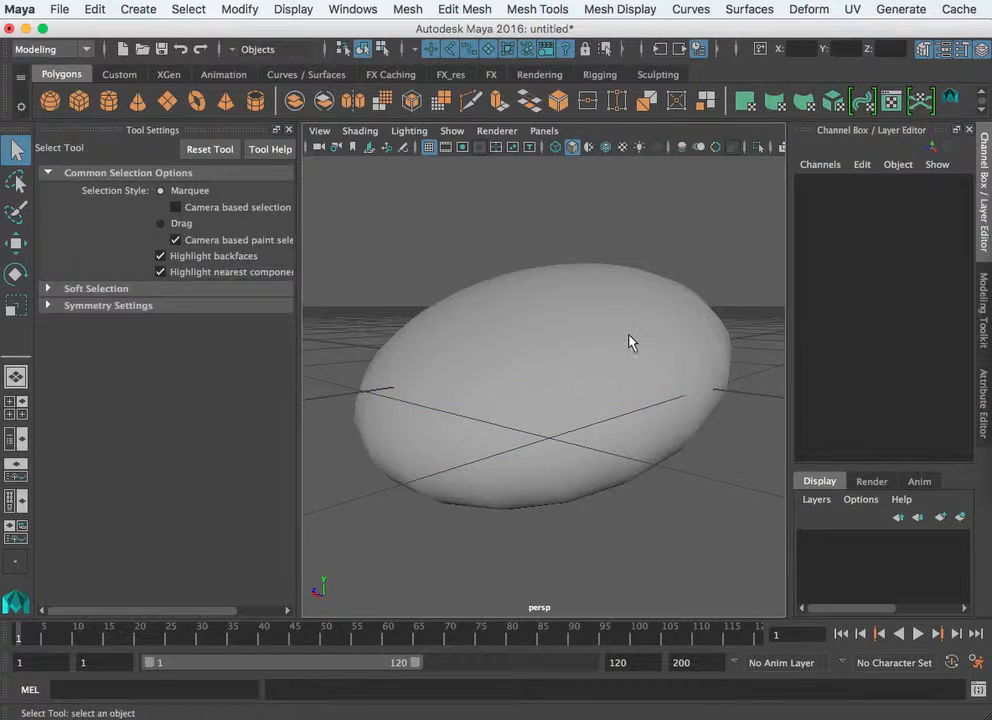
- Return to Object mode, then in Face mode select a vertical column of faces
left_click(603, 375)
right_click_drag(563, 399, 560, 436)
mouse_move(558, 365)
left_mouse_down()
mouse_move(586, 410)
mouse_move(593, 455)
mouse_move(617, 458)
left_mouse_up()
- Pull the face column outward along Z, then scale and rotate it into a spike
key("w")
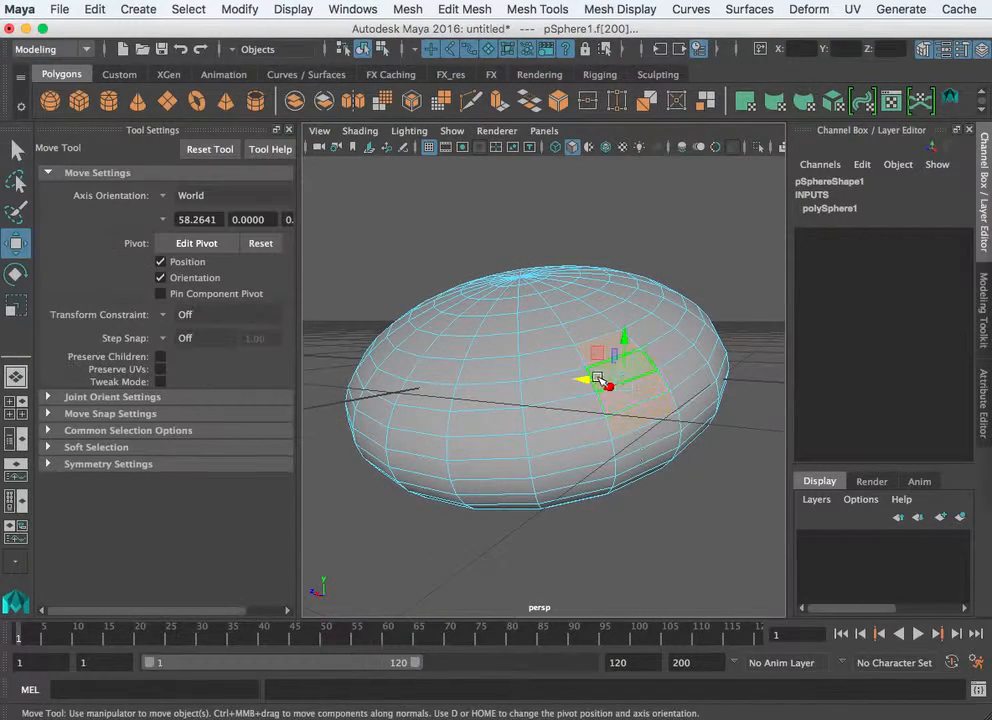
left_click_drag(600, 385, 706, 405, "alt")
middle_click_drag(711, 414, 492, 404, "alt")
left_click_drag(494, 404, 500, 435, "alt")
key("r")
key("e")
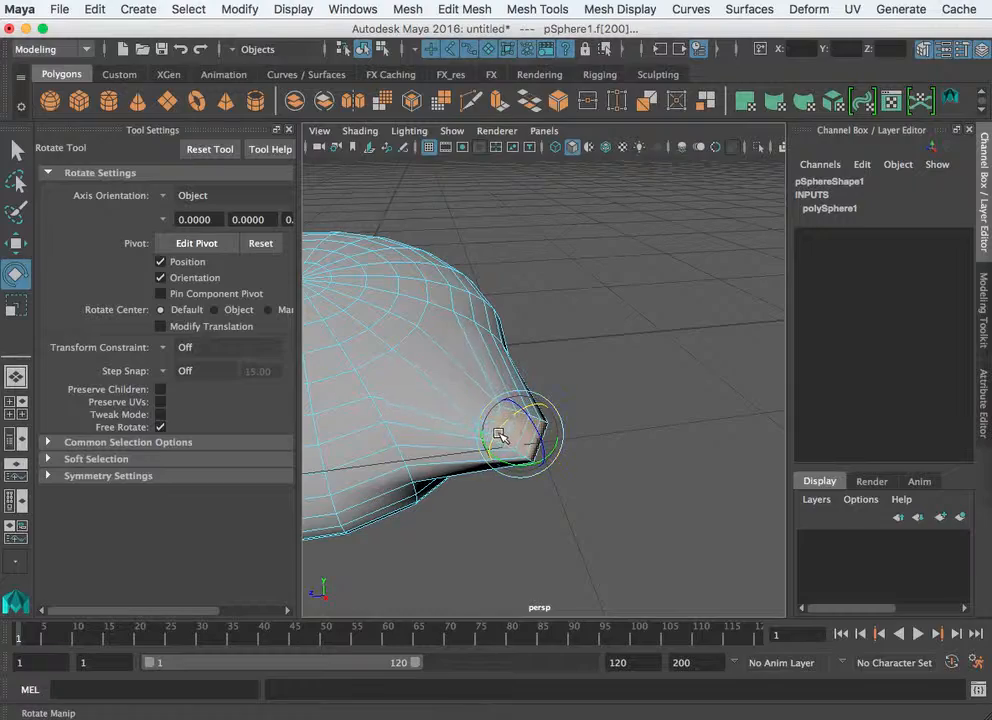
left_click_drag(530, 486, 615, 380, "alt")
- Select four adjacent faces along the sphere's lower edge with the Move tool active
left_click_drag(720, 323, 553, 381, "alt")
left_click(553, 381)
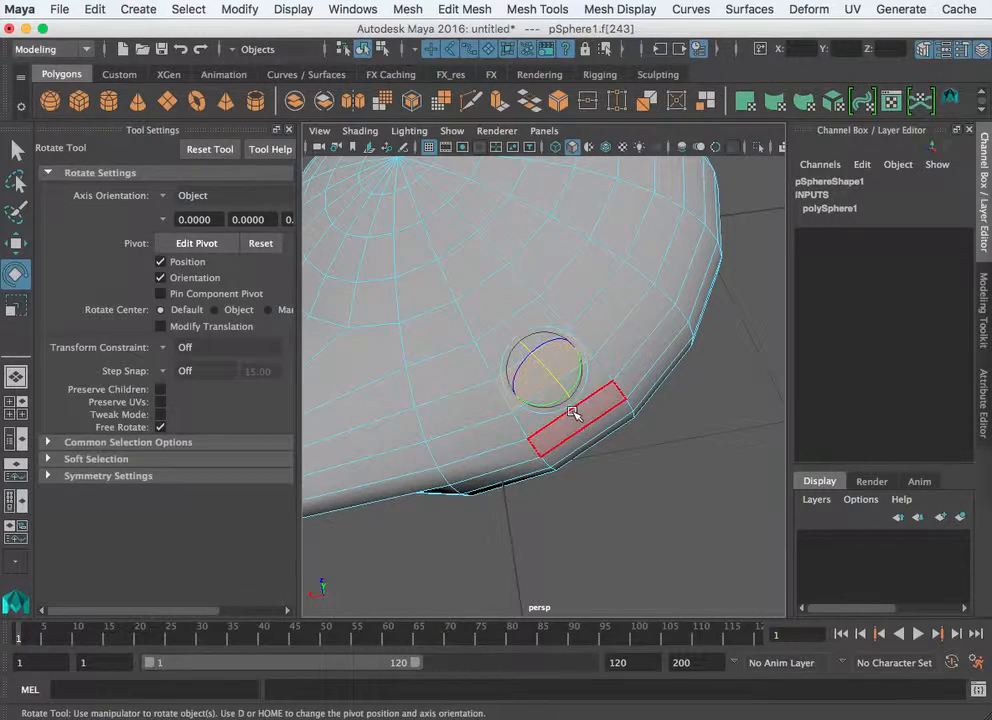
left_click(634, 344, "shift")
left_click(651, 367, "shift")
left_click(663, 379, "shift")
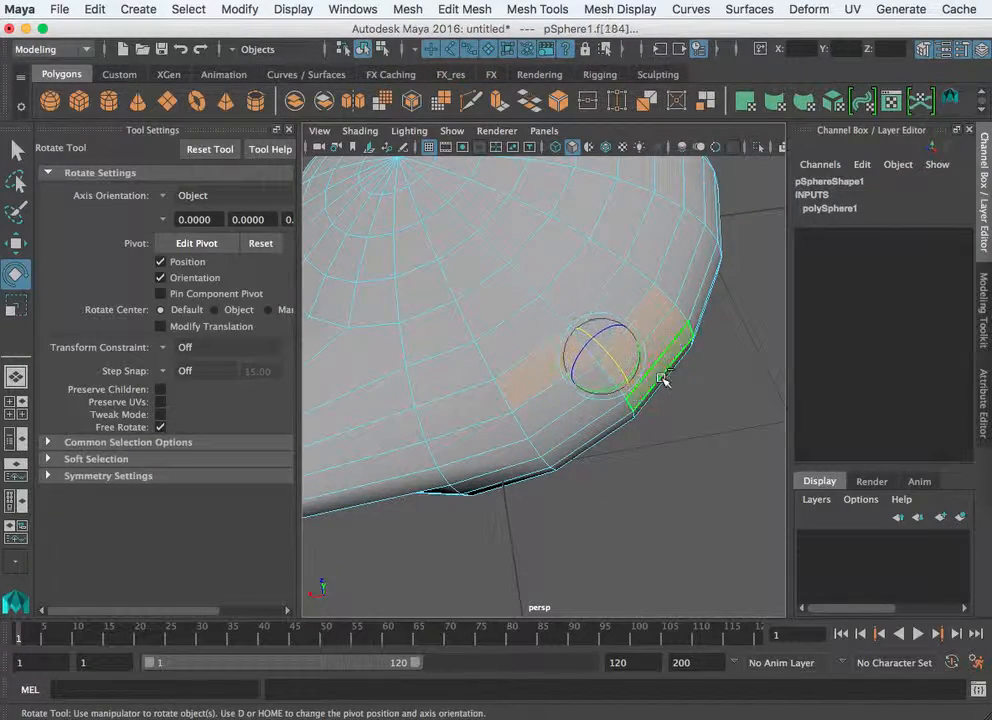
key("w")
left_click_drag(677, 427, 508, 424, "alt")
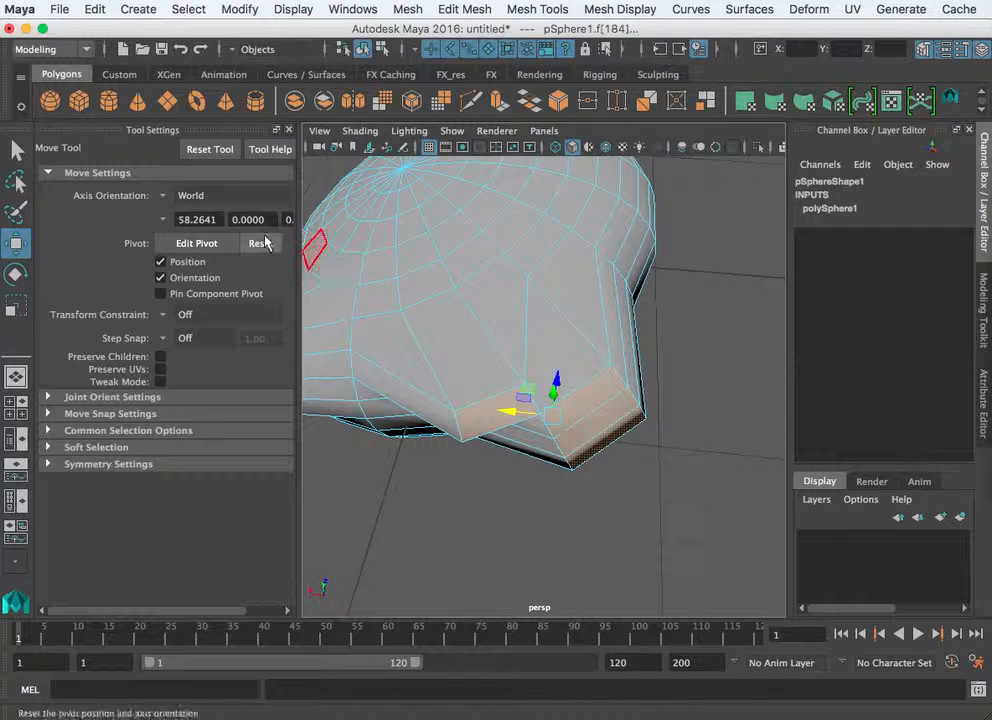
- Set the Move tool's Axis Orientation to Object and shift the selected faces slightly
left_click(166, 195)
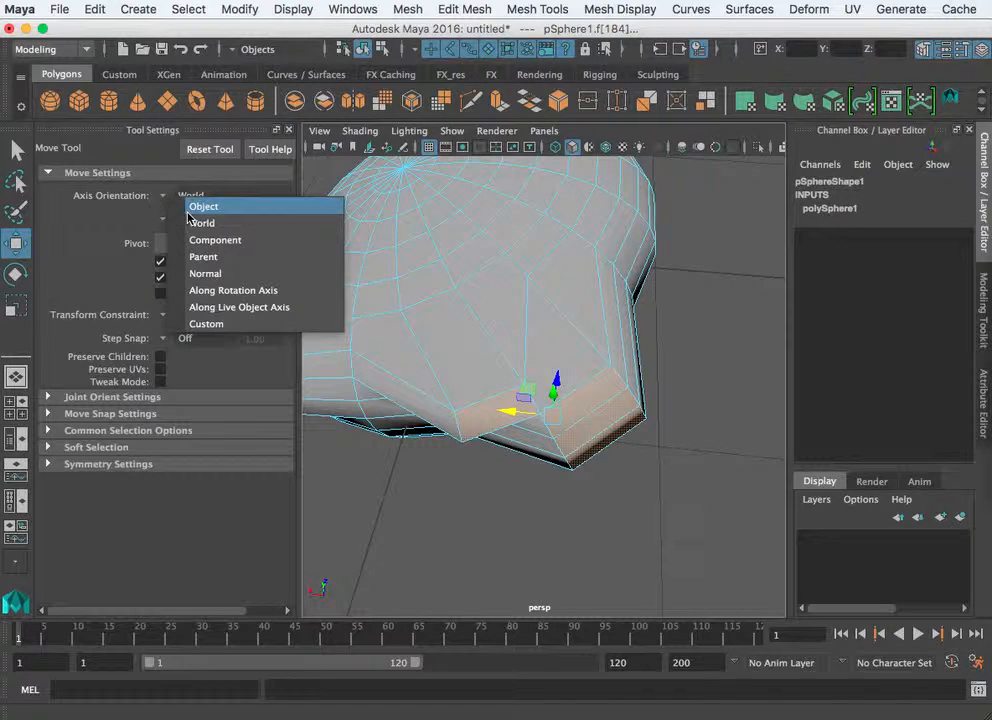
left_click(203, 206)
mouse_move(541, 389)
left_mouse_down()
mouse_move(578, 427)
mouse_move(536, 354)
mouse_move(535, 377)
left_mouse_up()
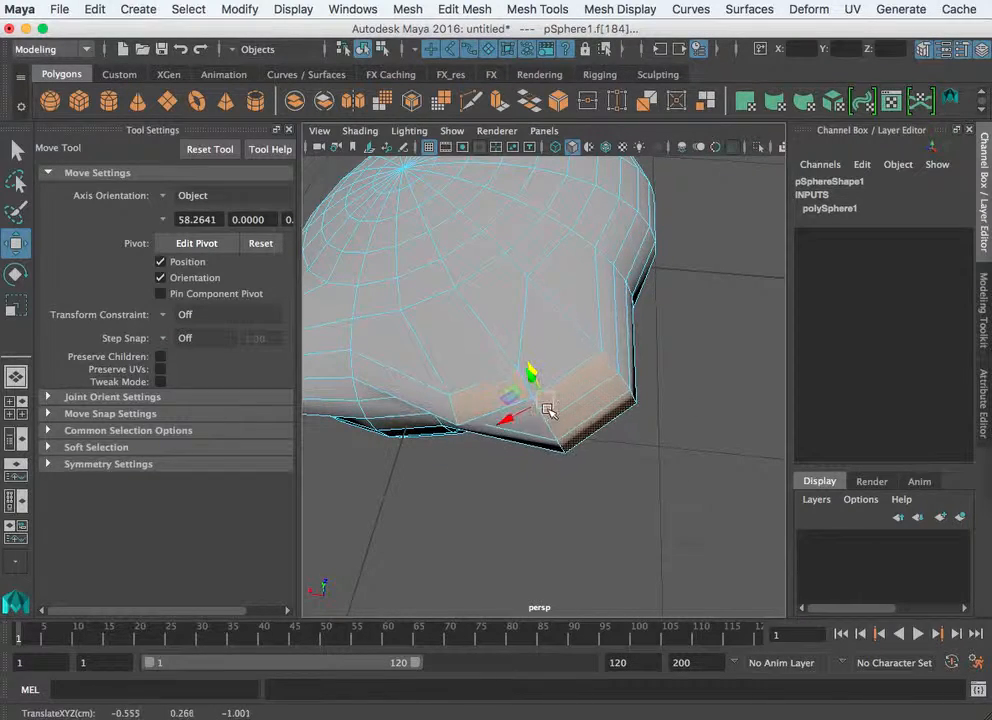
- Change Axis Orientation to Normal and select a single face on the shape's side
left_click(166, 196)
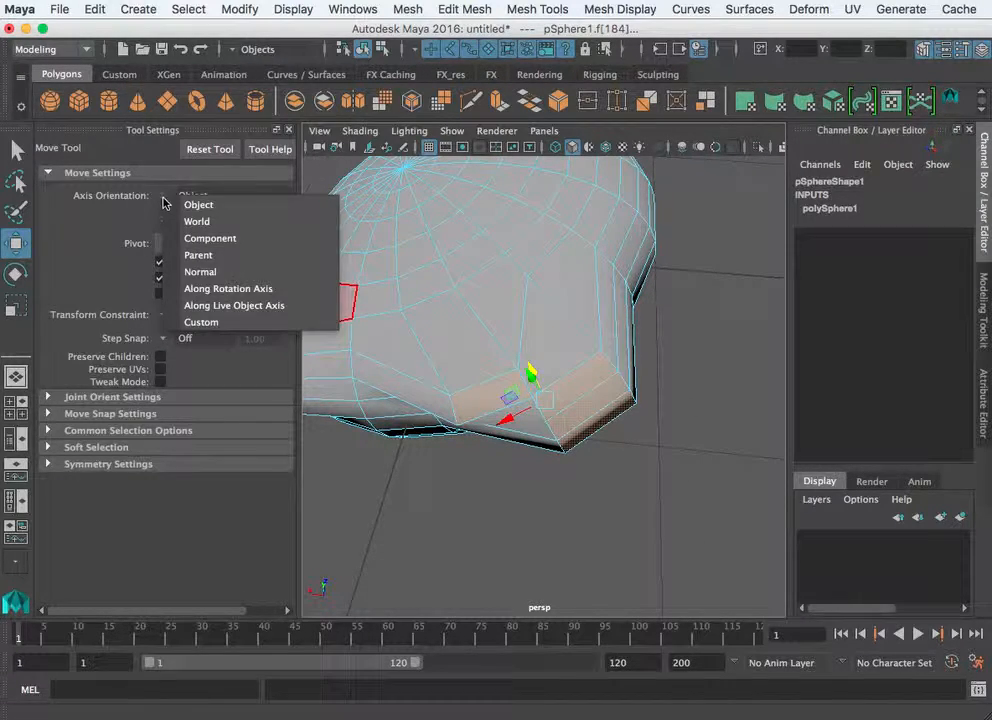
left_click(191, 272)
scroll(527, 377, "down", 6)
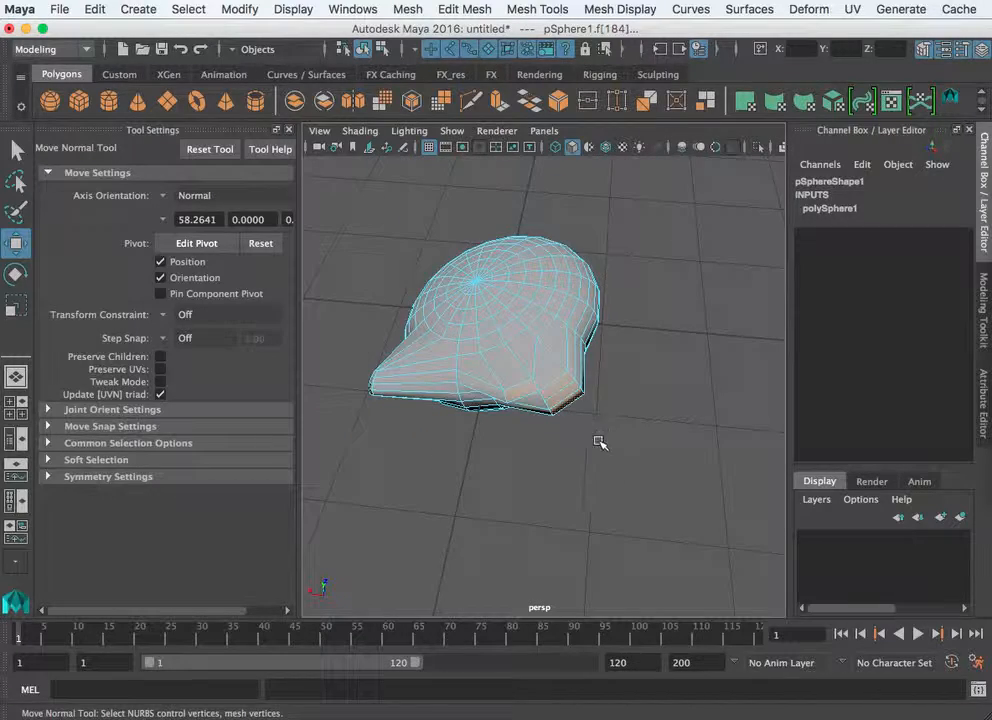
left_click_drag(596, 443, 567, 395, "alt")
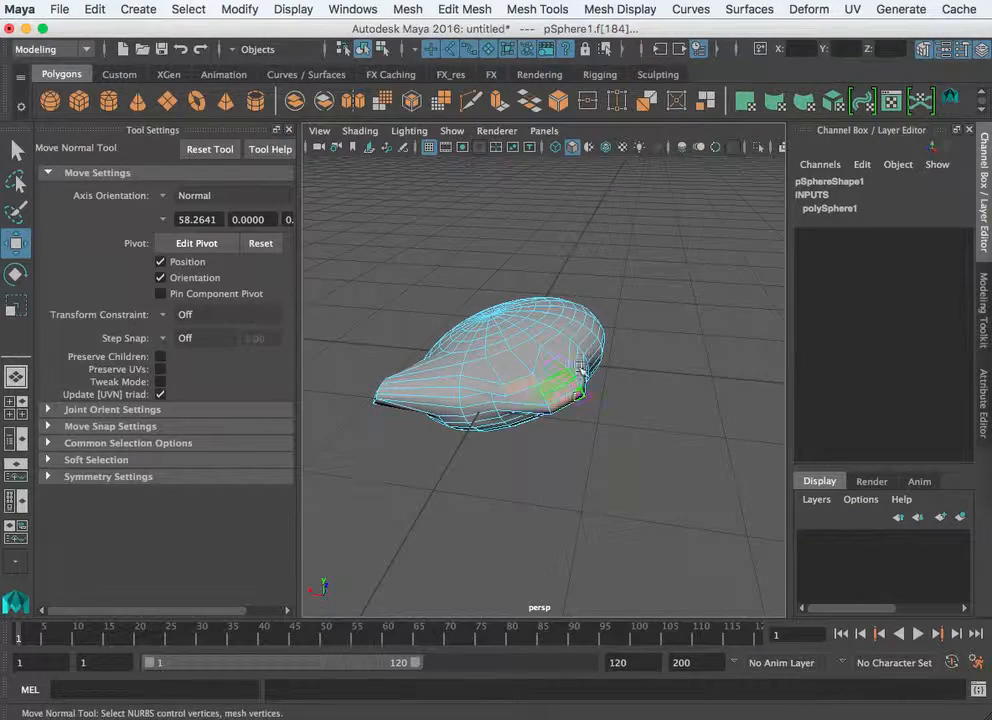
left_click_drag(580, 368, 525, 308, "alt")
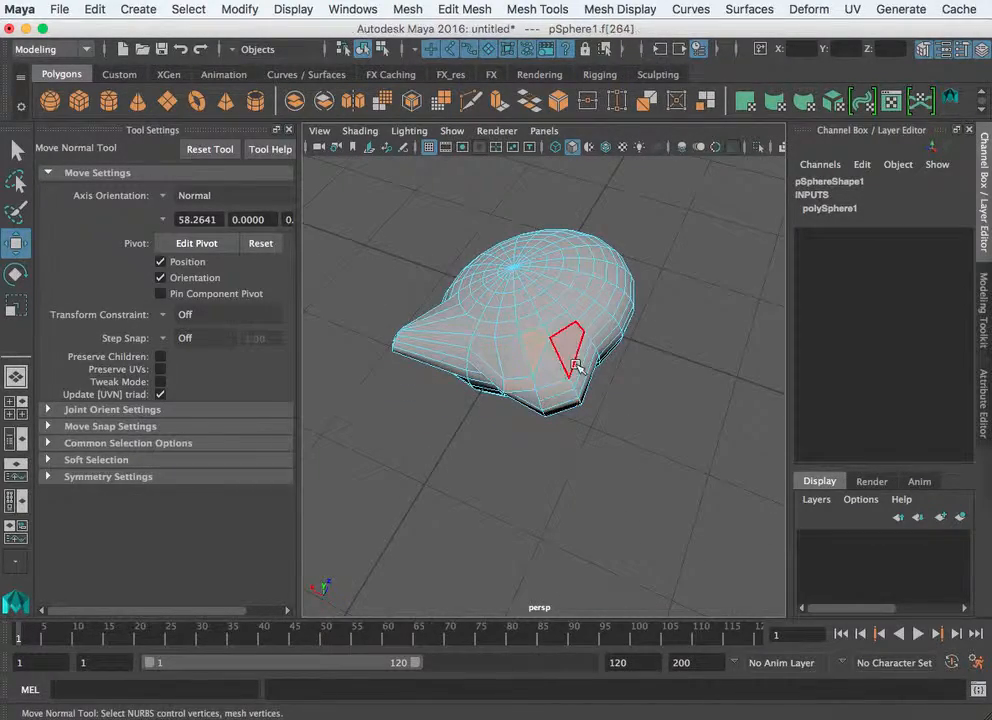
left_click(539, 357)
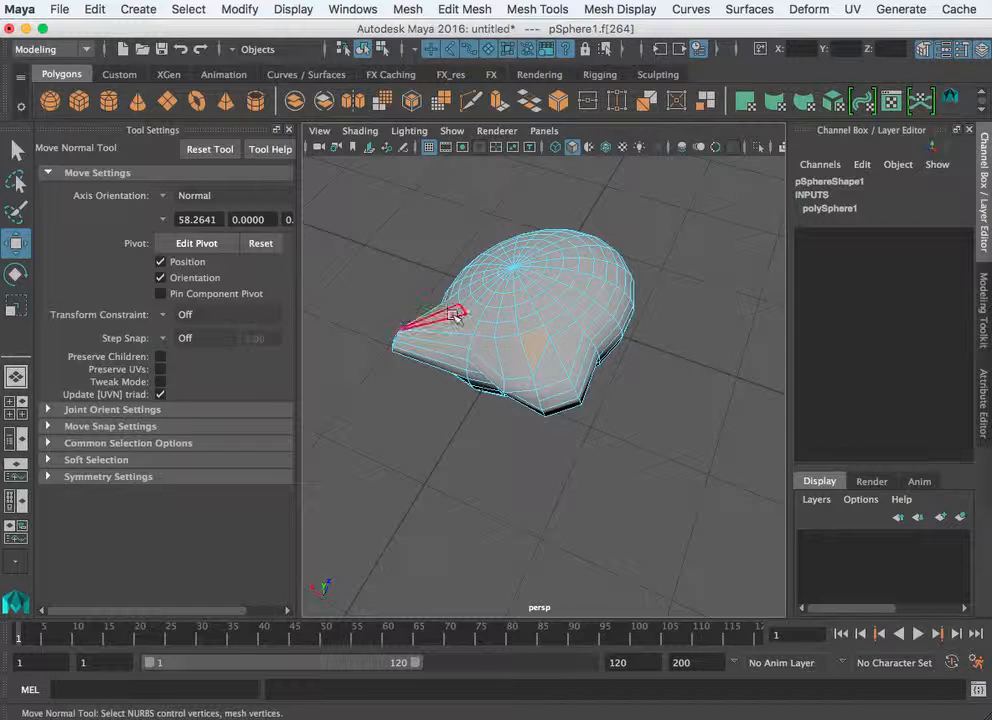
mouse_move(455, 316)
left_mouse_down("alt")
mouse_move(547, 343)
mouse_move(470, 300)
left_mouse_up("alt")
- Reset Axis Orientation to World, return the mesh to Object mode, and collapse Move Settings
left_click(164, 197)
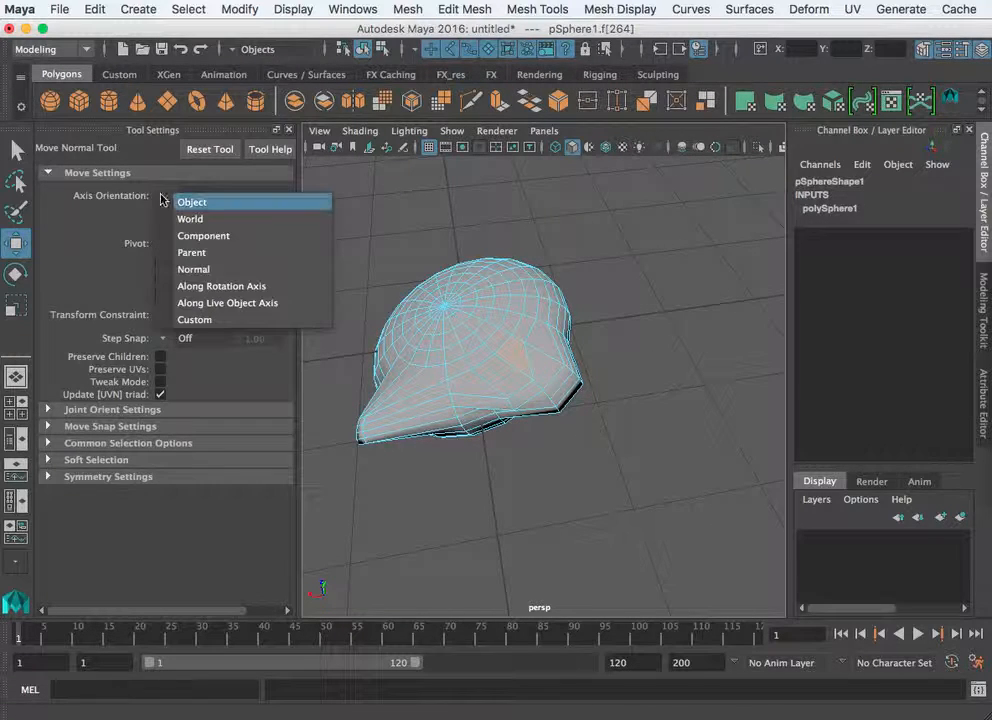
left_click(182, 218)
mouse_move(480, 400)
left_mouse_down("alt")
mouse_move(525, 423)
mouse_move(616, 392)
mouse_move(485, 387)
left_mouse_up("alt")
right_click_drag(485, 387, 545, 370)
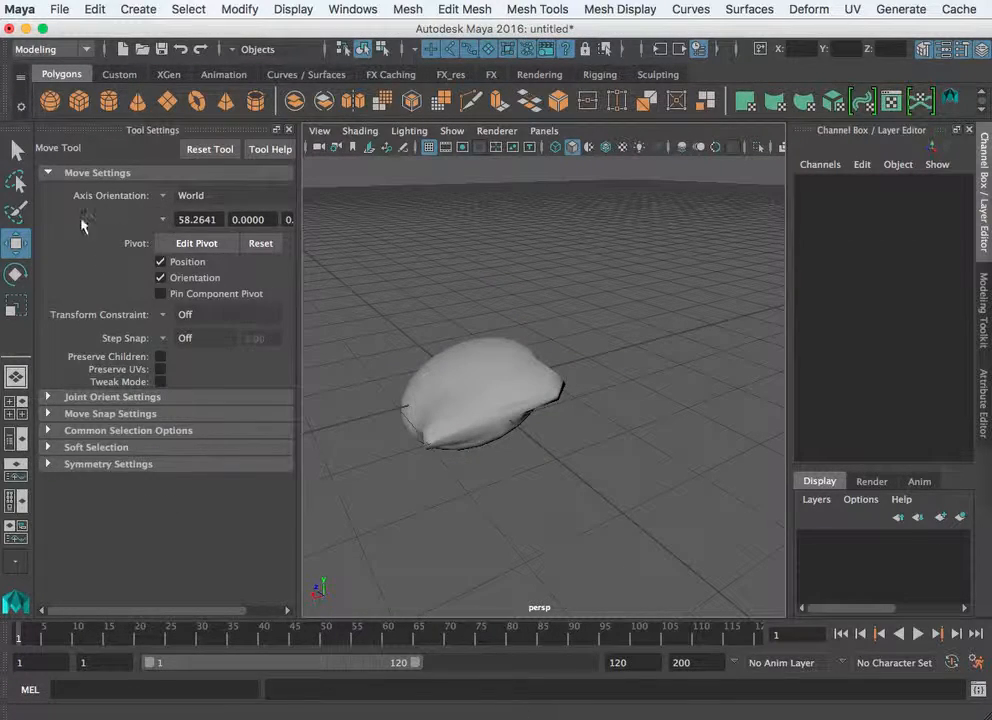
left_click(50, 175)
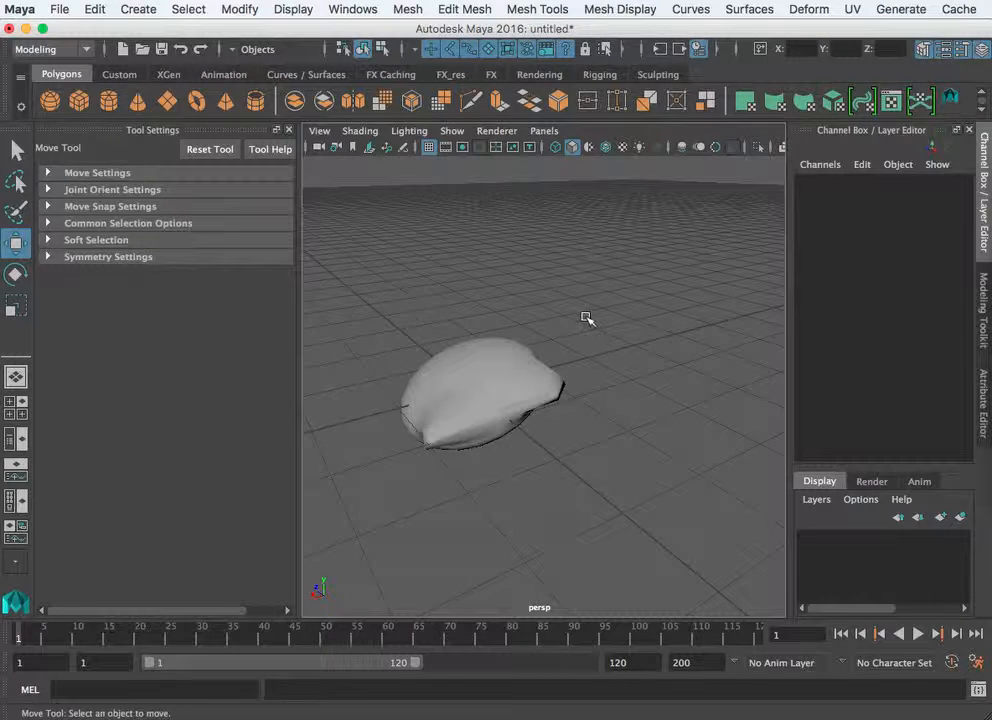
- Marquee-select pSphere1, then zoom, pan and orbit around the pointed spike
left_click_drag(587, 318, 424, 477)
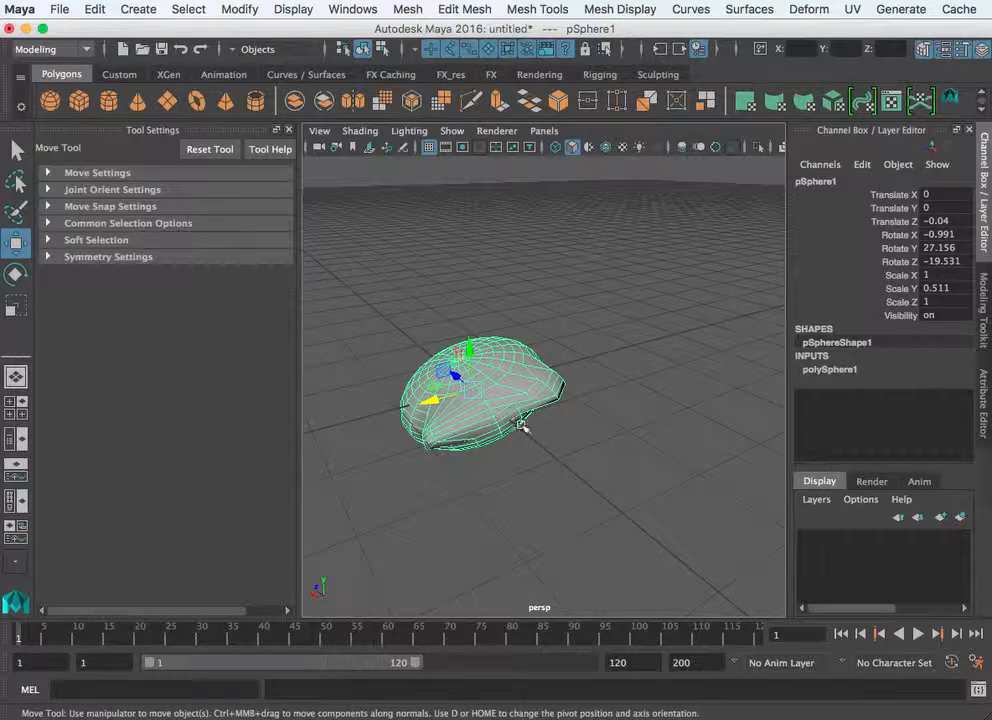
right_click_drag(521, 425, 675, 424, "alt")
middle_click_drag(520, 429, 642, 415, "alt")
right_click_drag(642, 415, 594, 434, "alt")
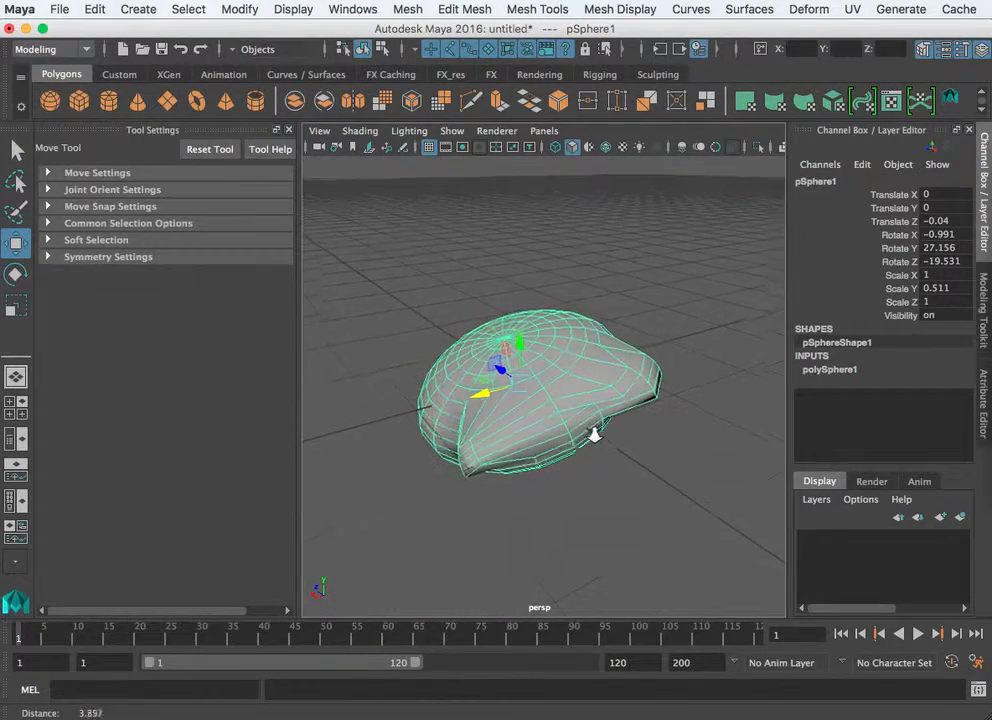
left_click_drag(594, 434, 549, 465, "alt")
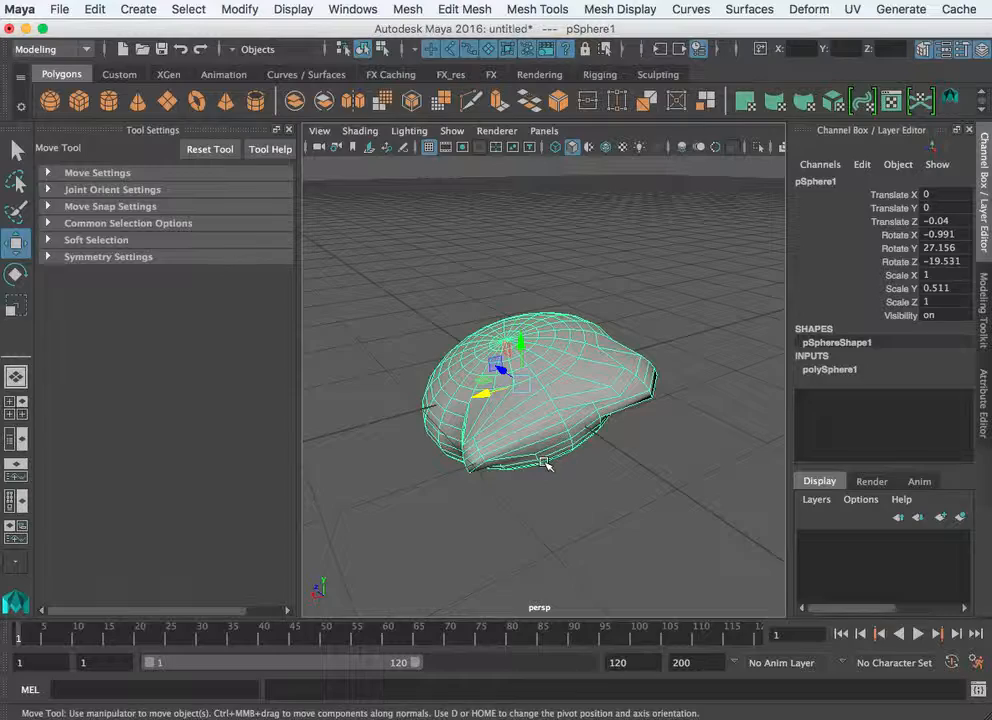
left_click_drag(545, 462, 593, 381, "alt")
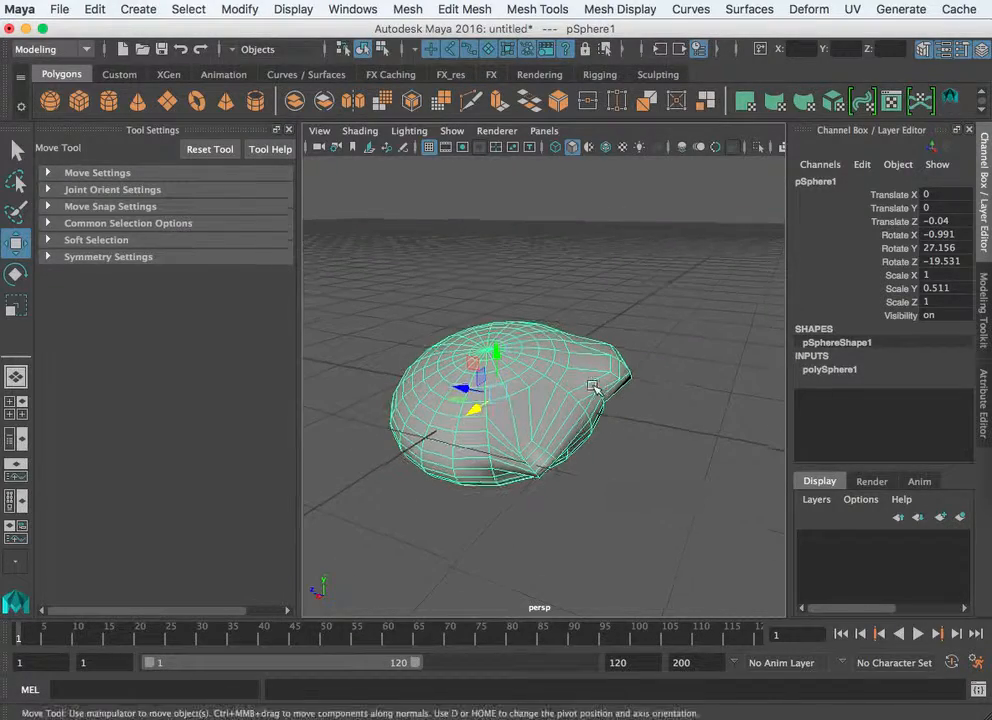
left_click_drag(440, 285, 768, 365, "alt")
- Reselect pSphere1 and view the spike and underside bulge from above
right_click_drag(587, 413, 650, 384)
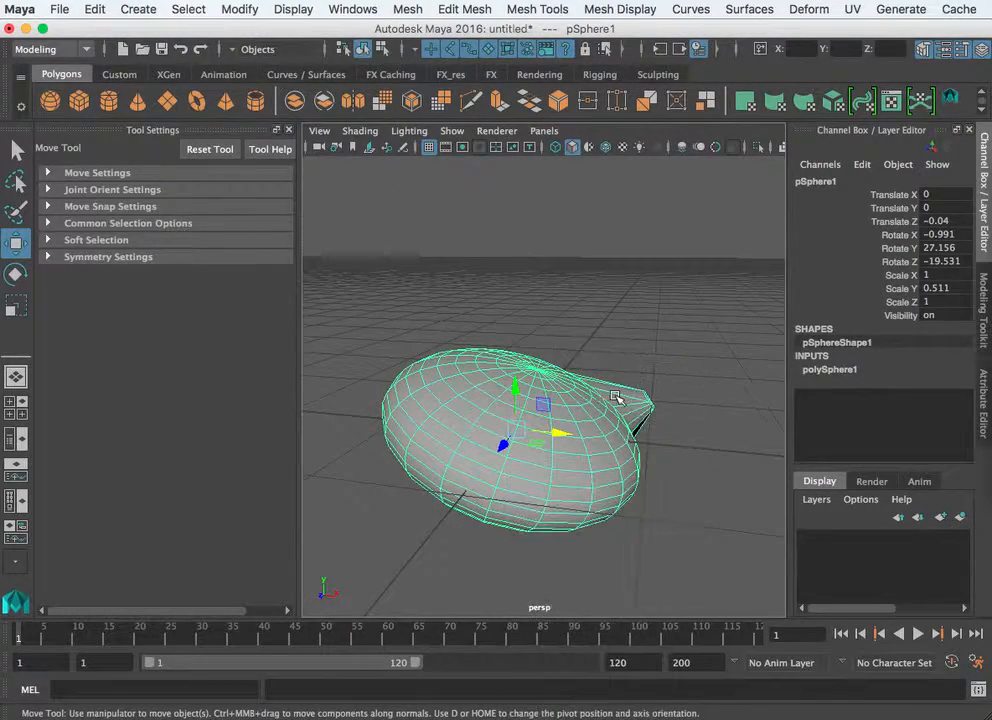
left_click(591, 354)
left_click(548, 402)
scroll(548, 402, "up", 3)
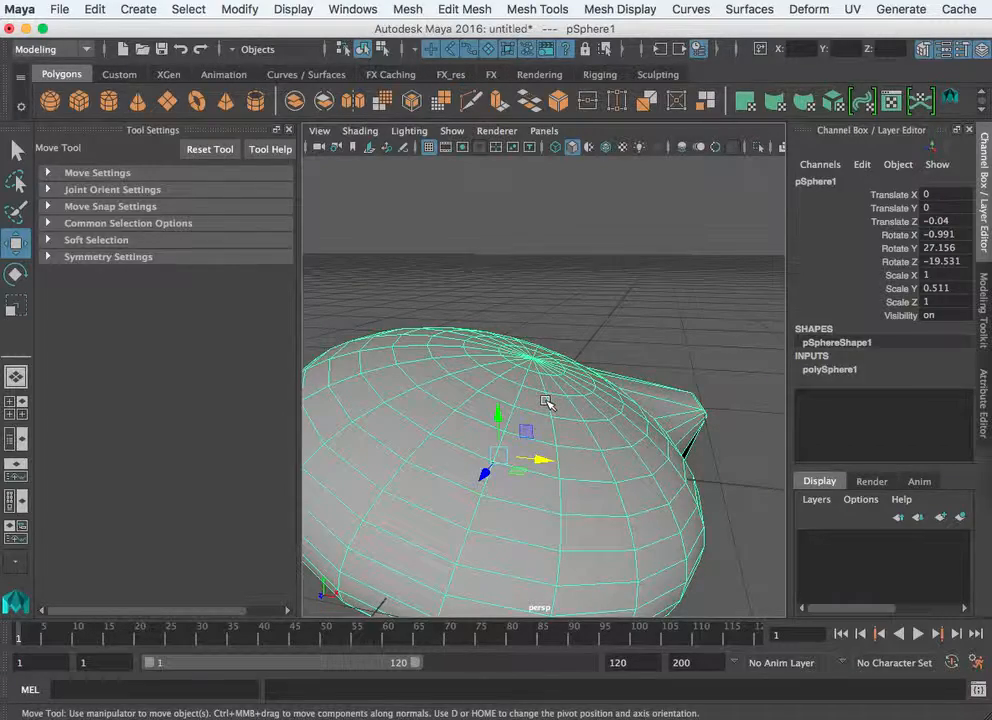
scroll(561, 405, "down", 3)
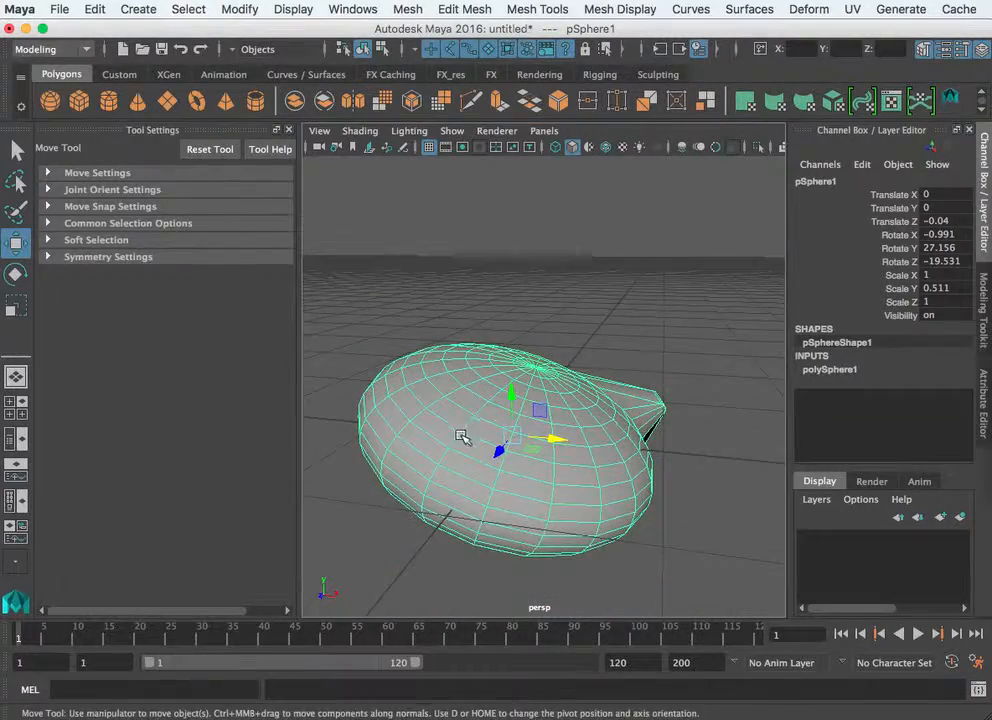
left_click_drag(463, 436, 367, 454, "alt")
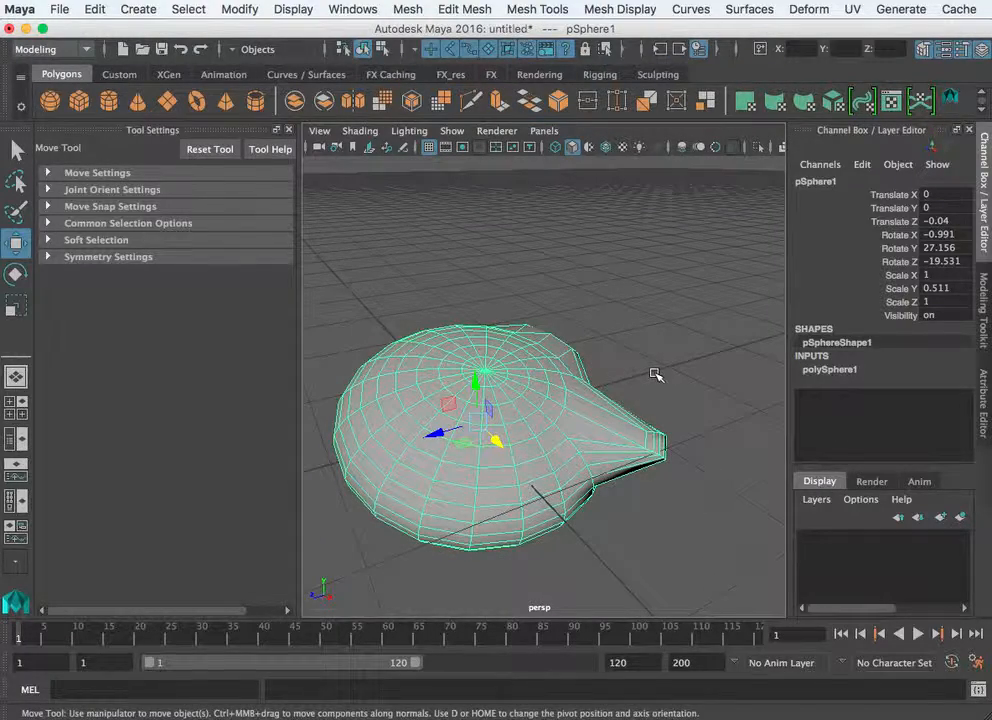